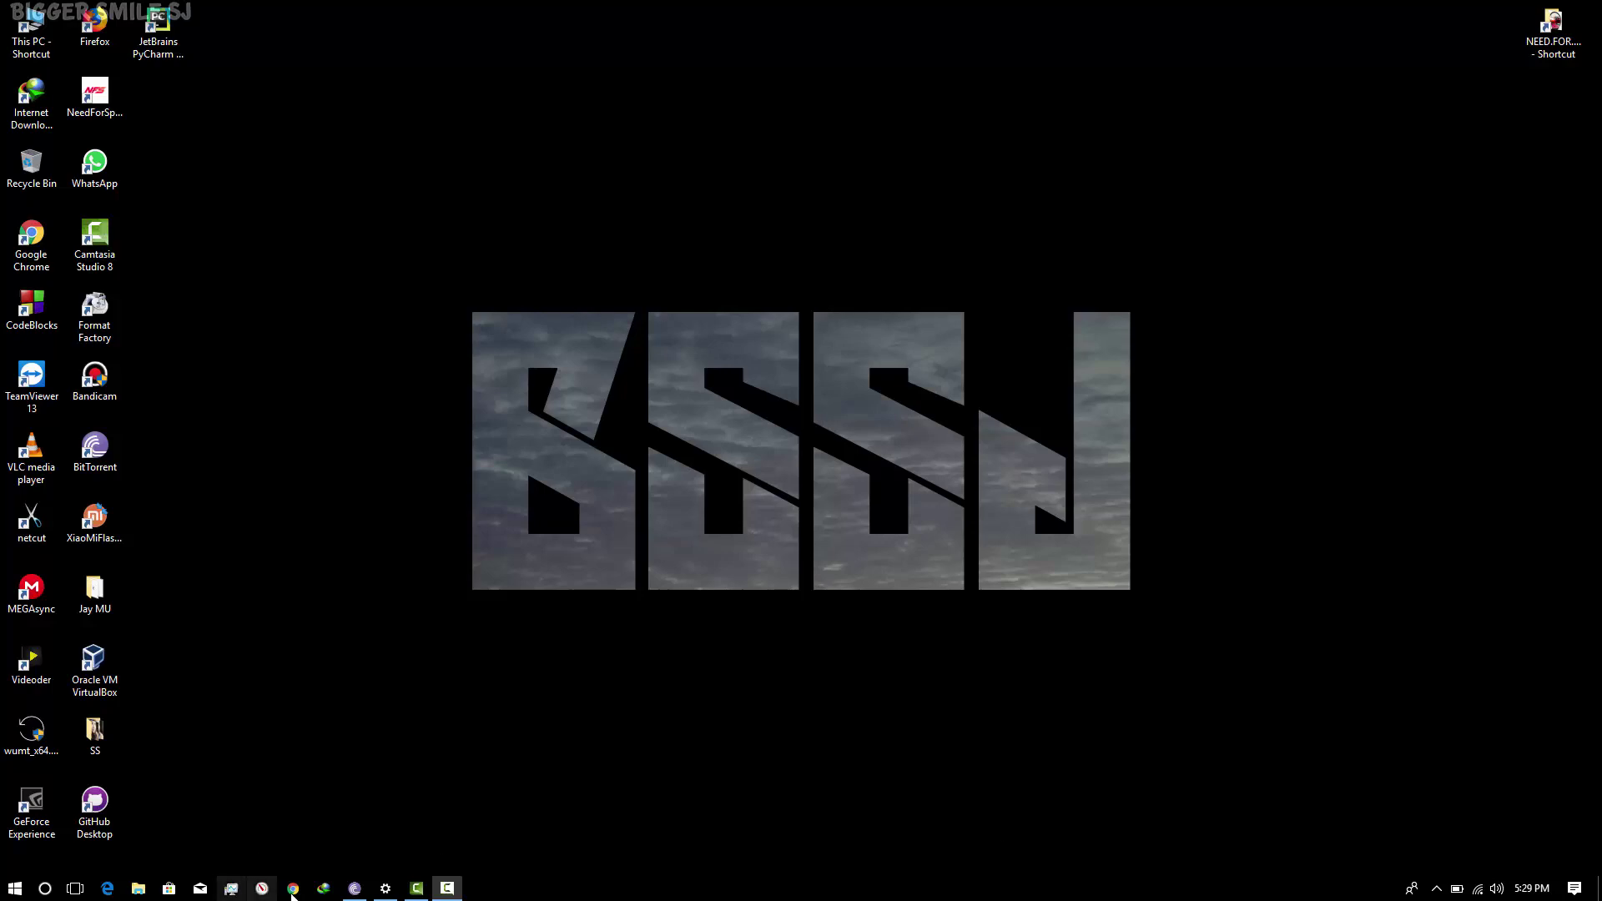
- Launch Google Chrome from the taskbar into a new blank window
{"action": "left_click", "coordinate": [297, 887]}
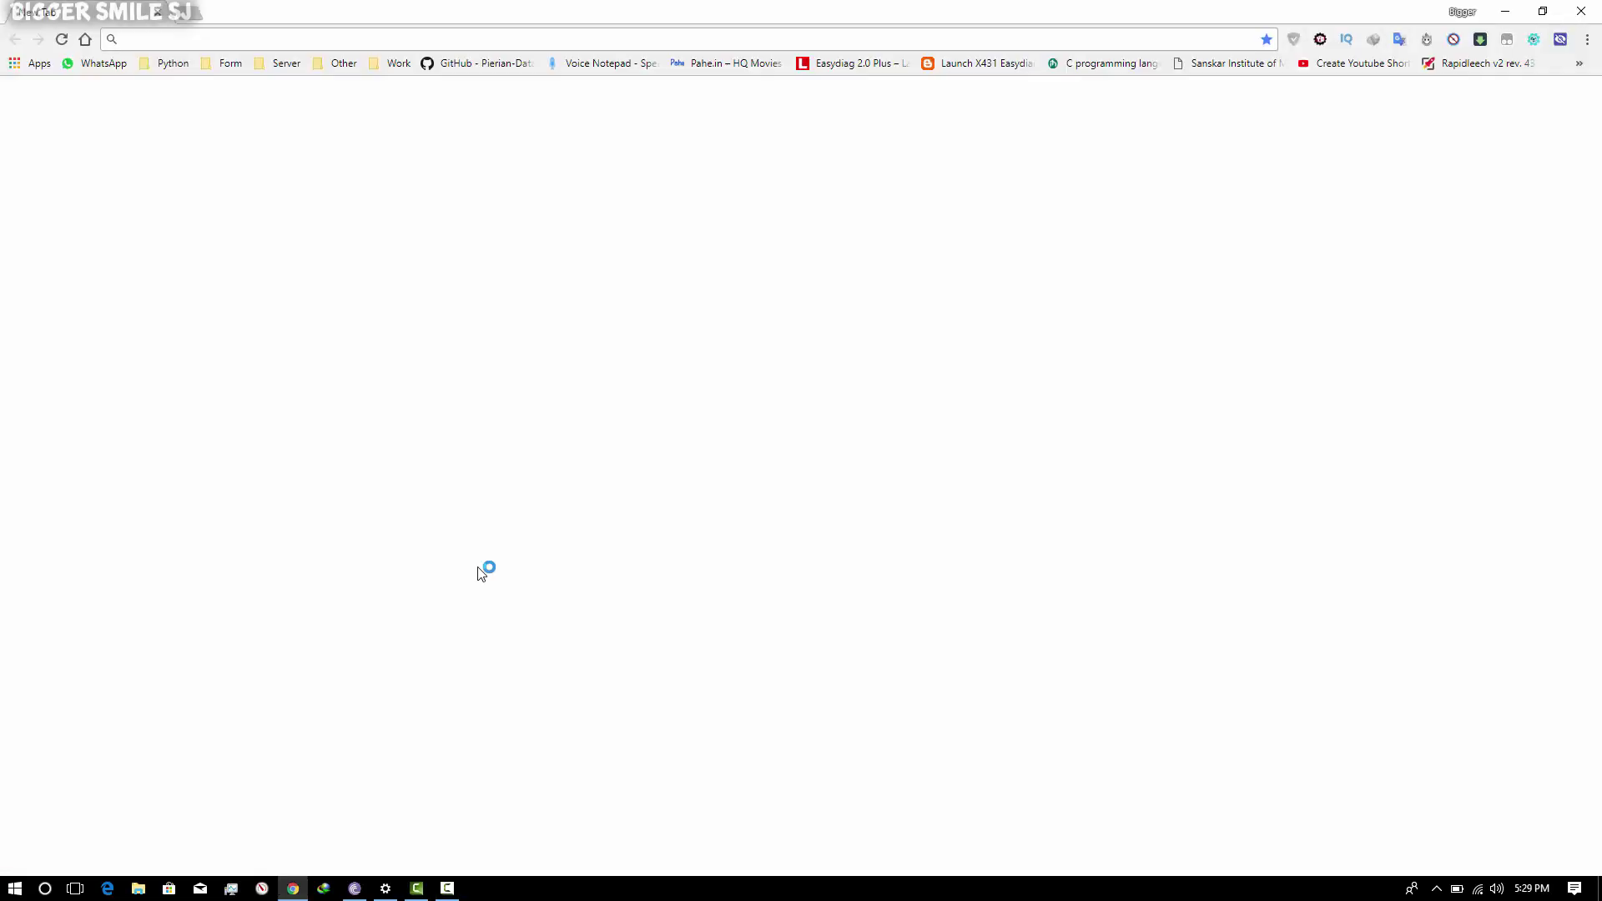
- Try loading google.com, which fails with ERR_PROXY_CONNECTION_FAILED, and bring up the Action Center
{"action": "type", "text": "goog"}
{"action": "key", "text": "Return"}
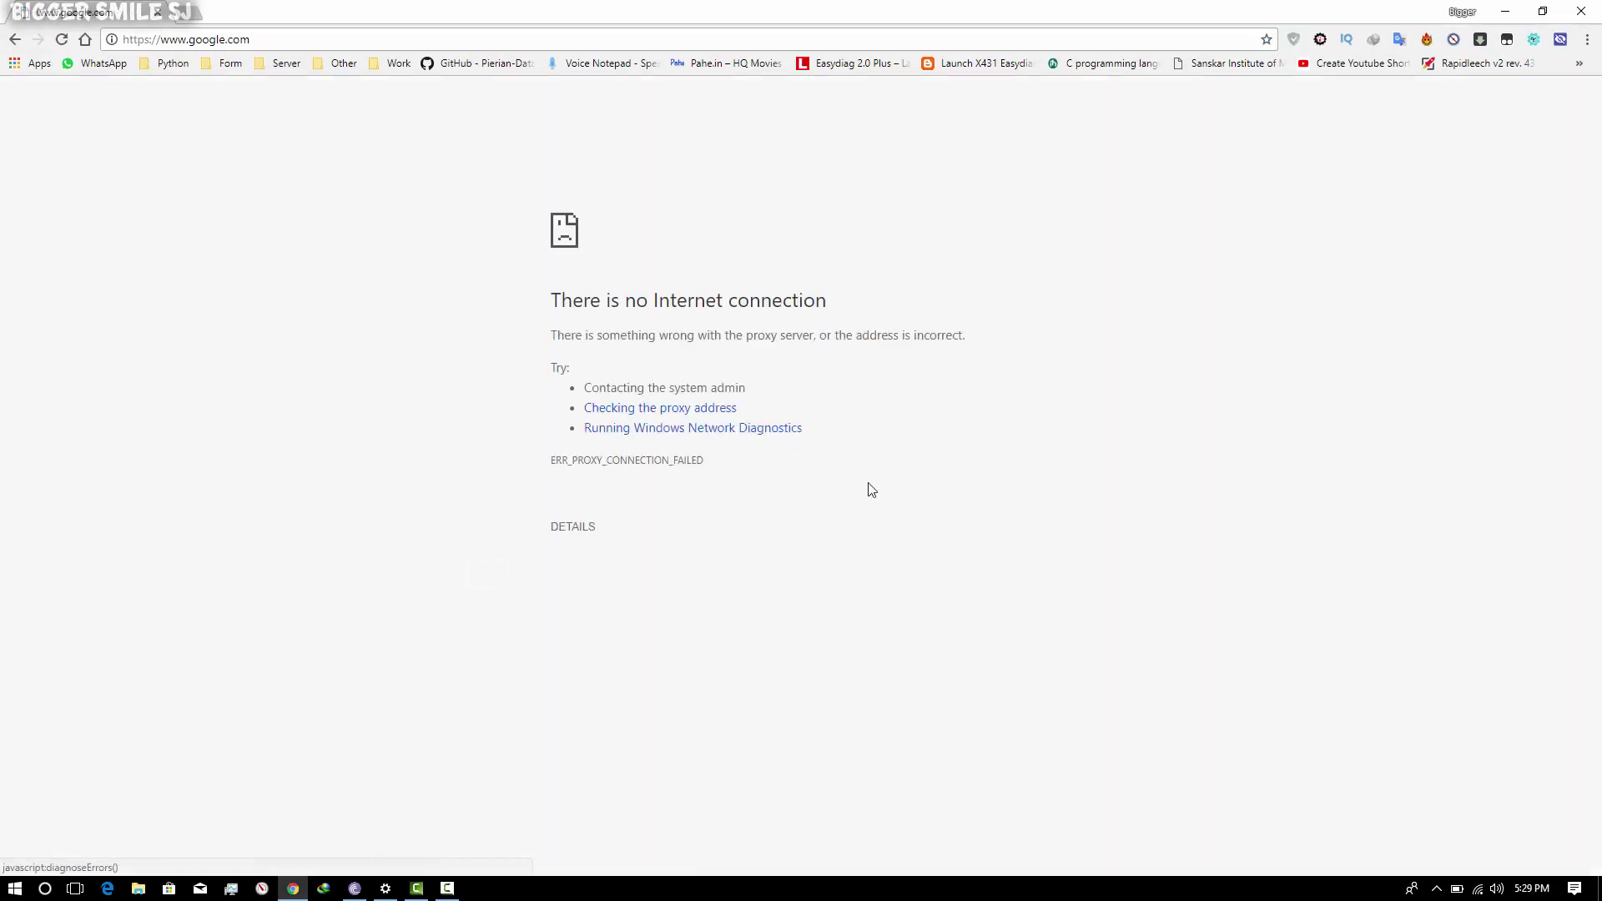
{"action": "left_click", "coordinate": [1575, 888]}
- In Settings' Proxy page, switch 'Use a proxy server' off and then back on
{"action": "left_click", "coordinate": [1473, 669]}
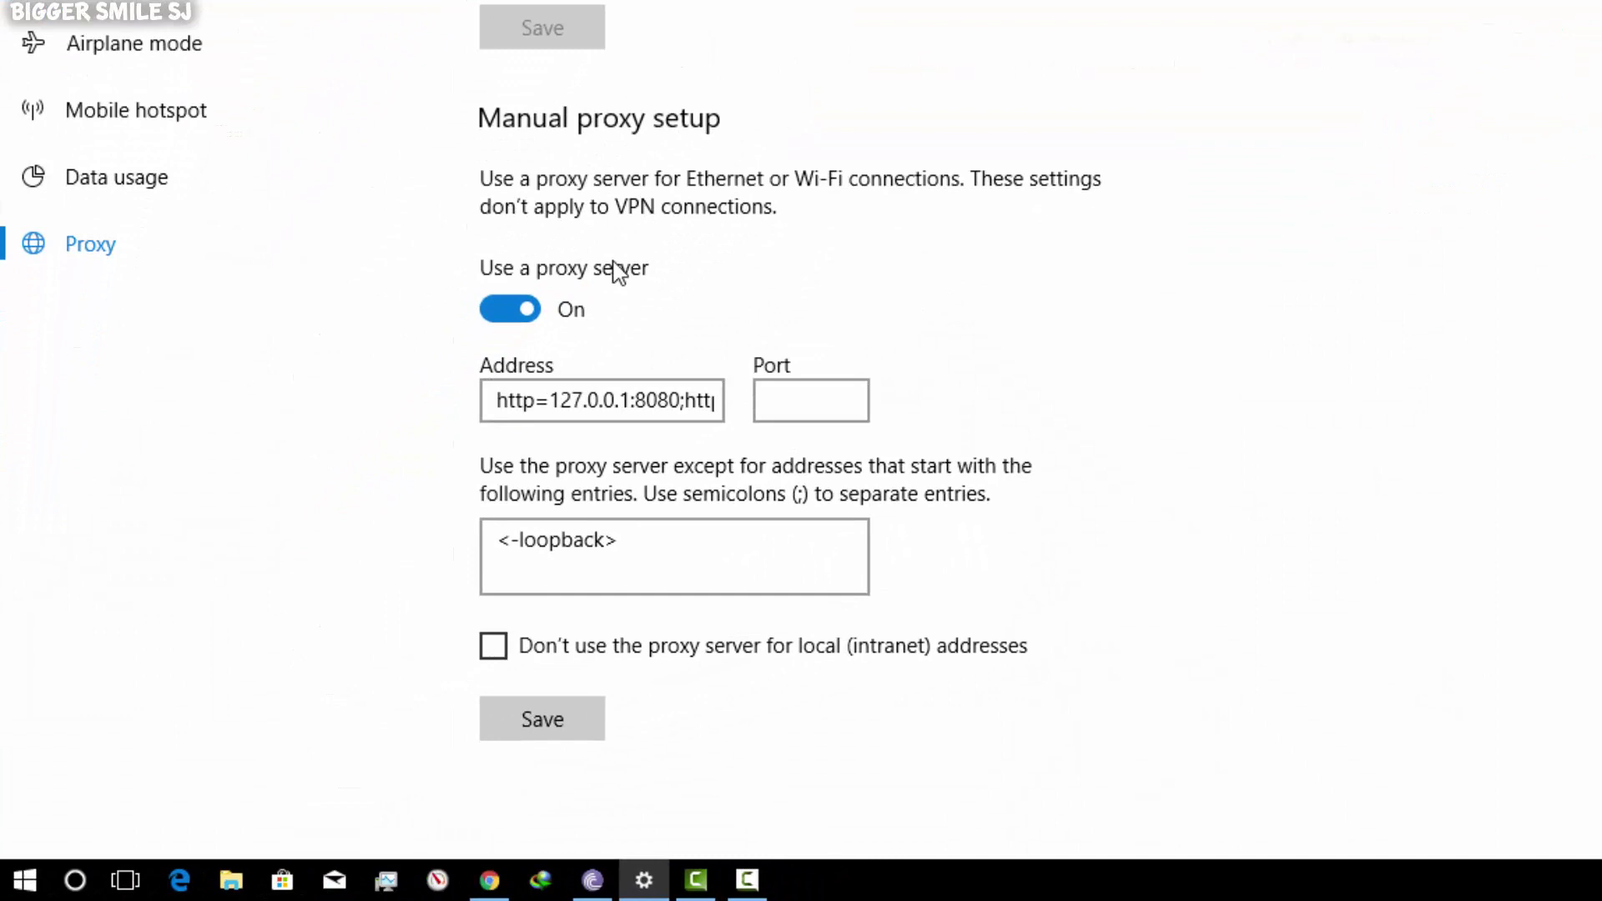
{"action": "left_click", "coordinate": [519, 310]}
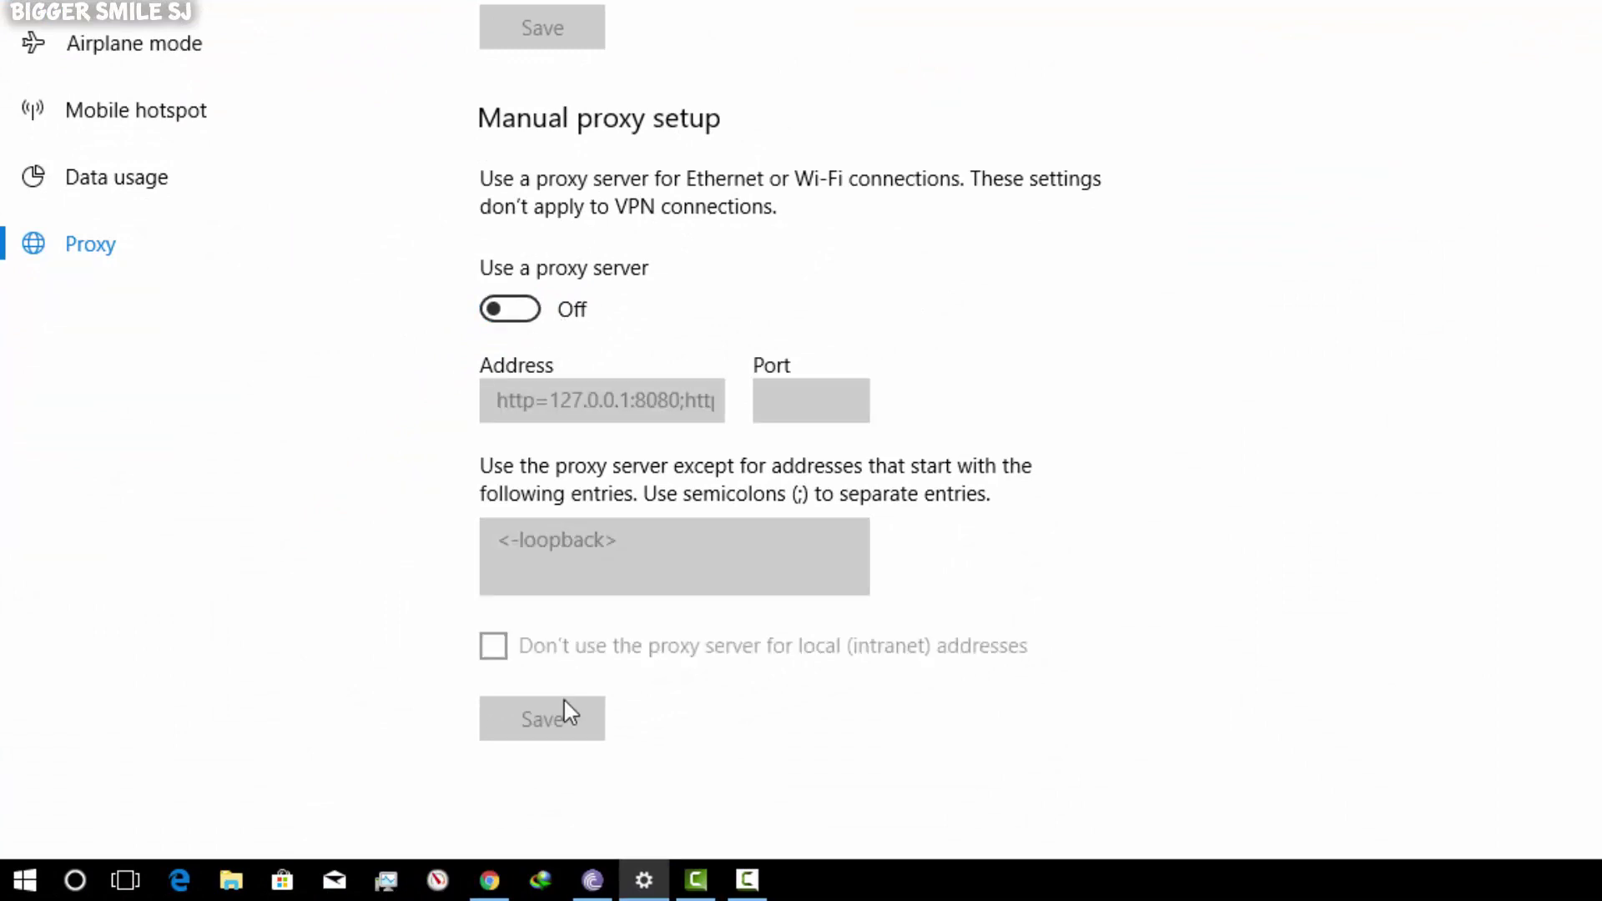
{"action": "left_click", "coordinate": [512, 309]}
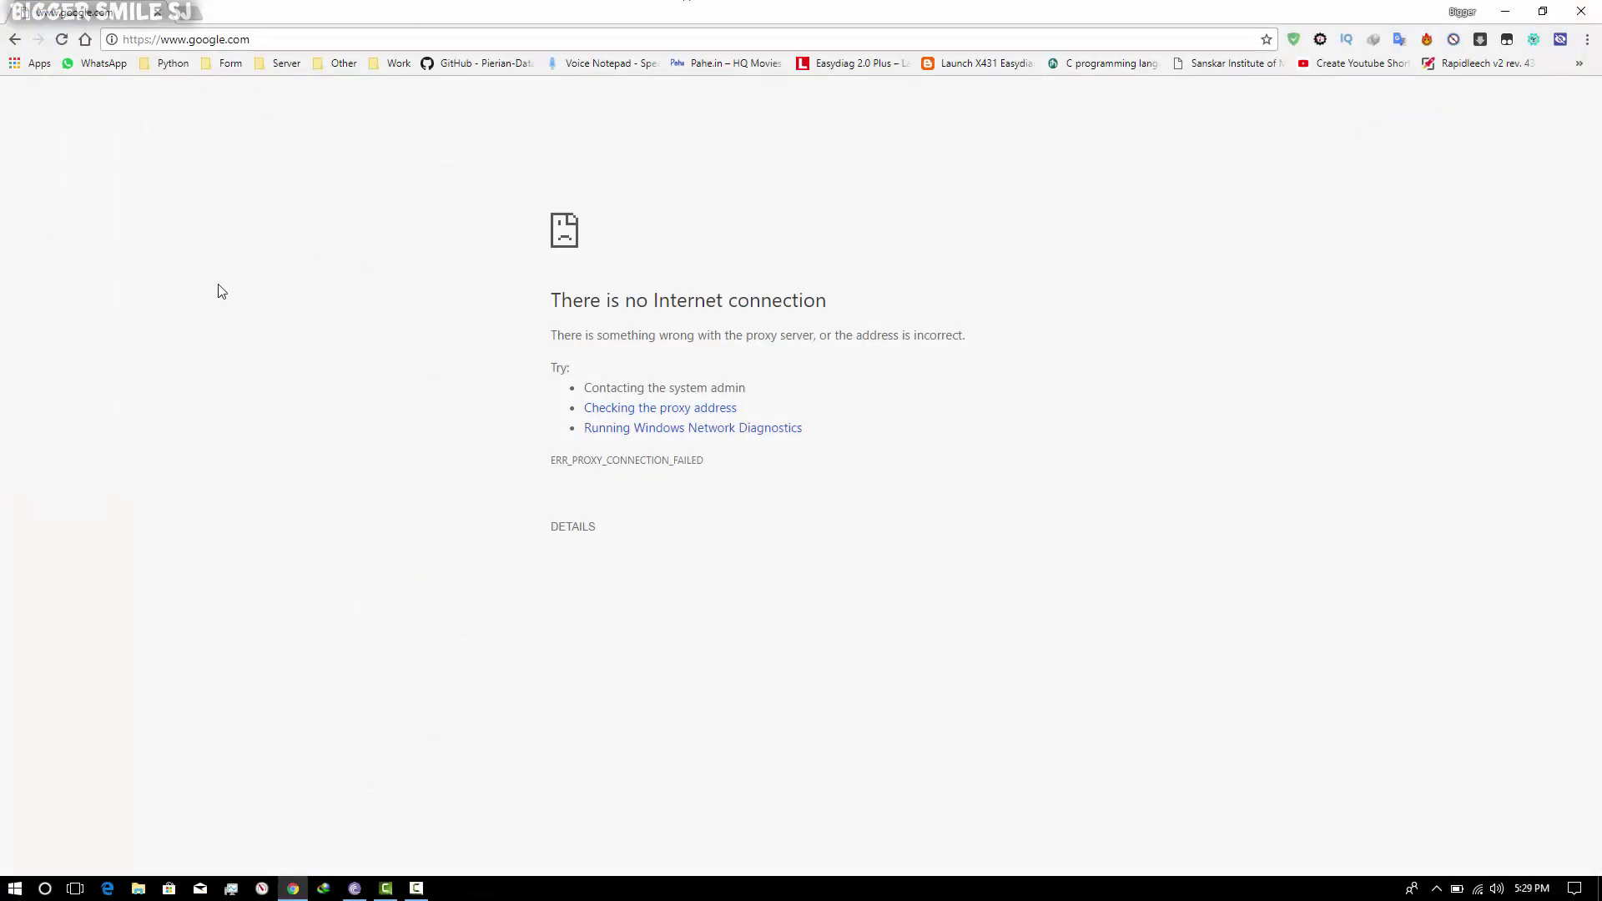
- Run regedit from the Run dialog to open Registry Editor, then bring up Start search
{"action": "key", "text": "super"}
{"action": "key", "text": "super"}
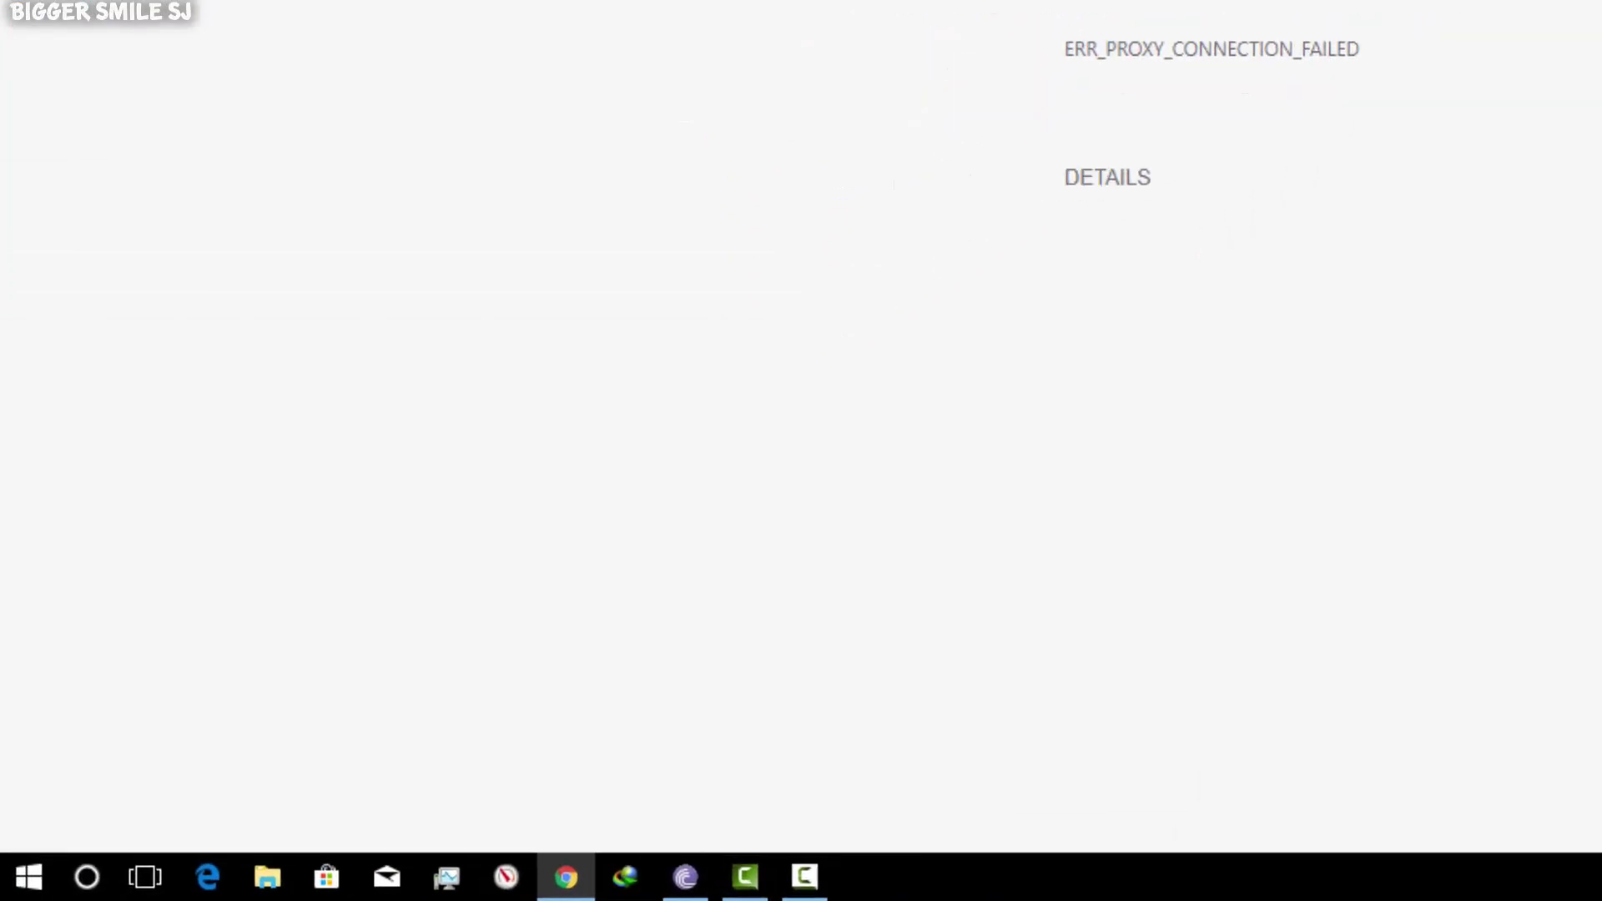
{"action": "key", "text": "super+r"}
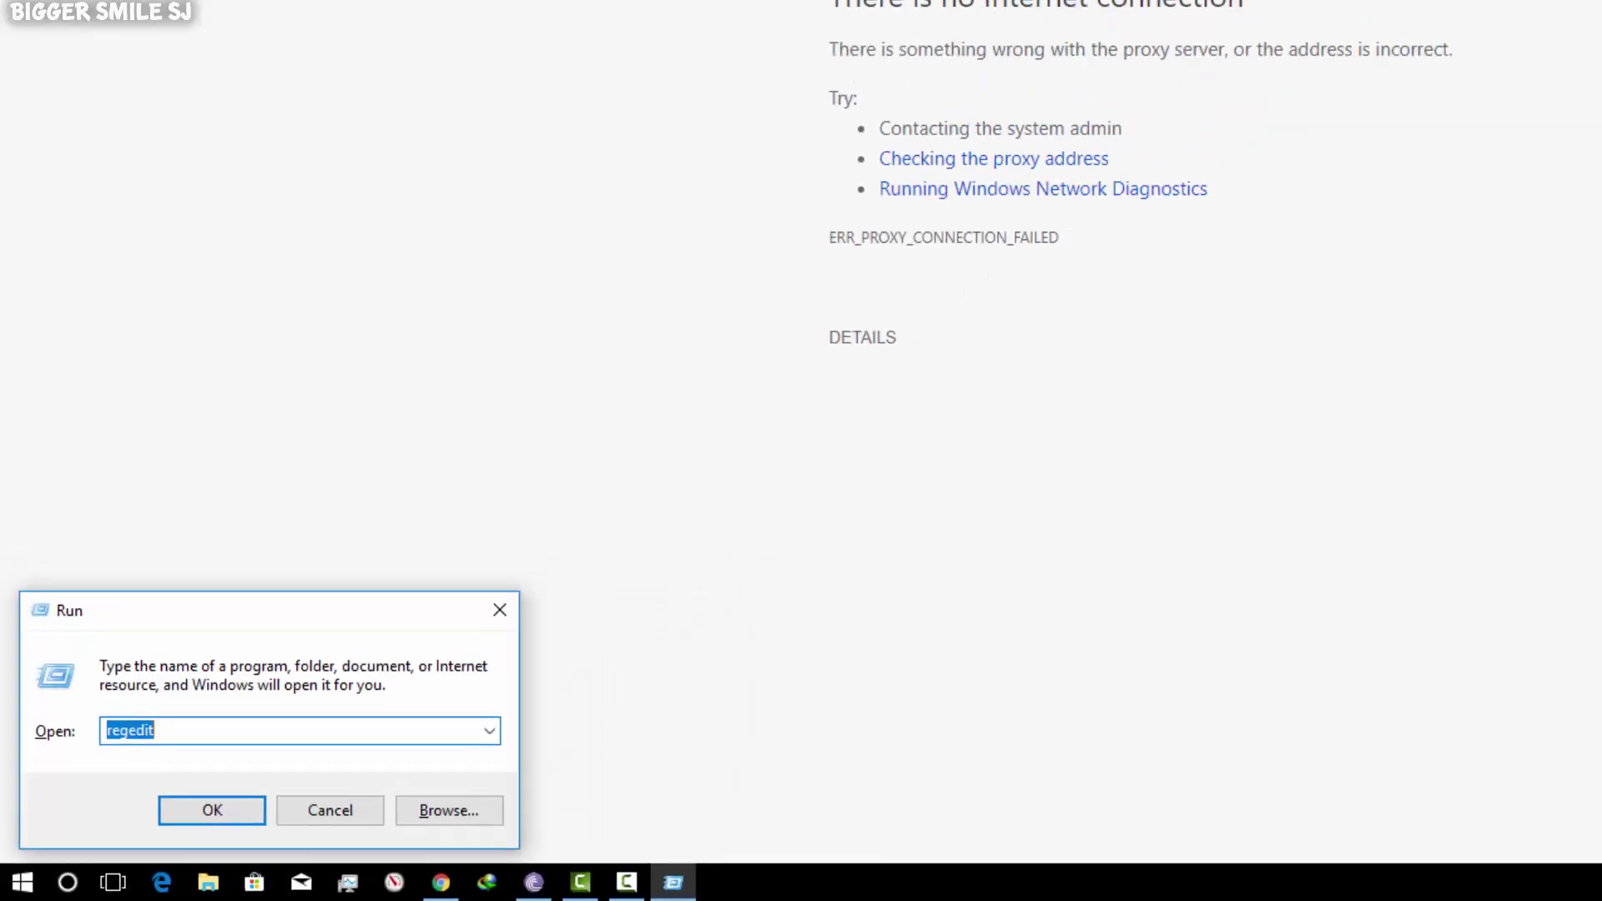
{"action": "key", "text": "Return"}
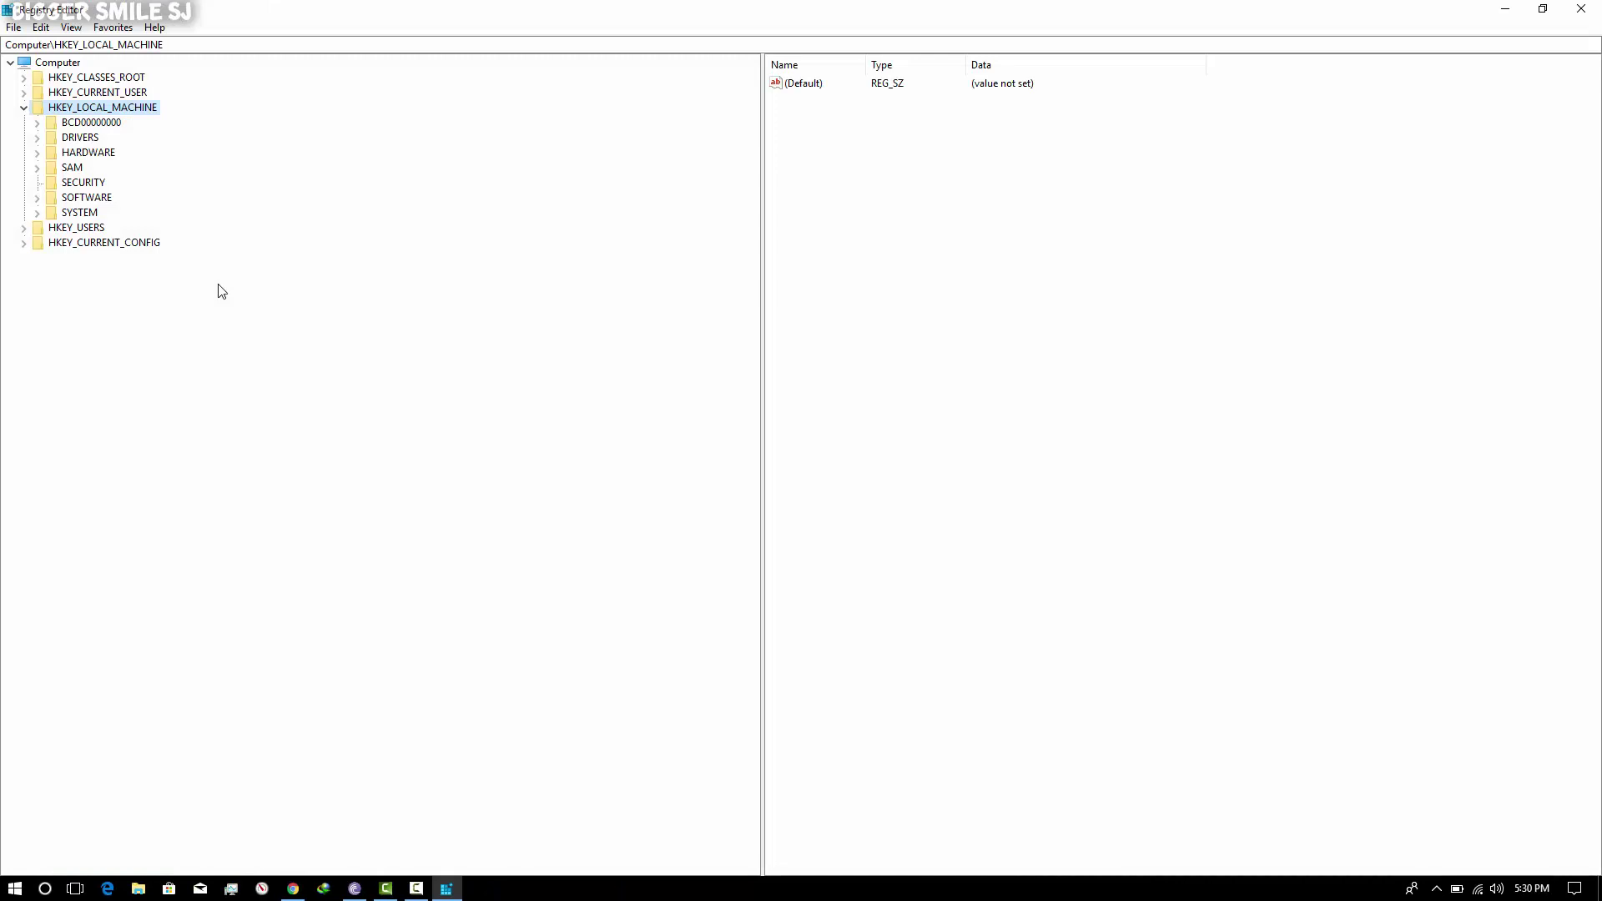
{"action": "key", "text": "super"}
- Open Notepad++ and split the path after Computer, HKEY_LOCAL_MACHINE and SOFTWARE onto new lines
{"action": "type", "text": "note"}
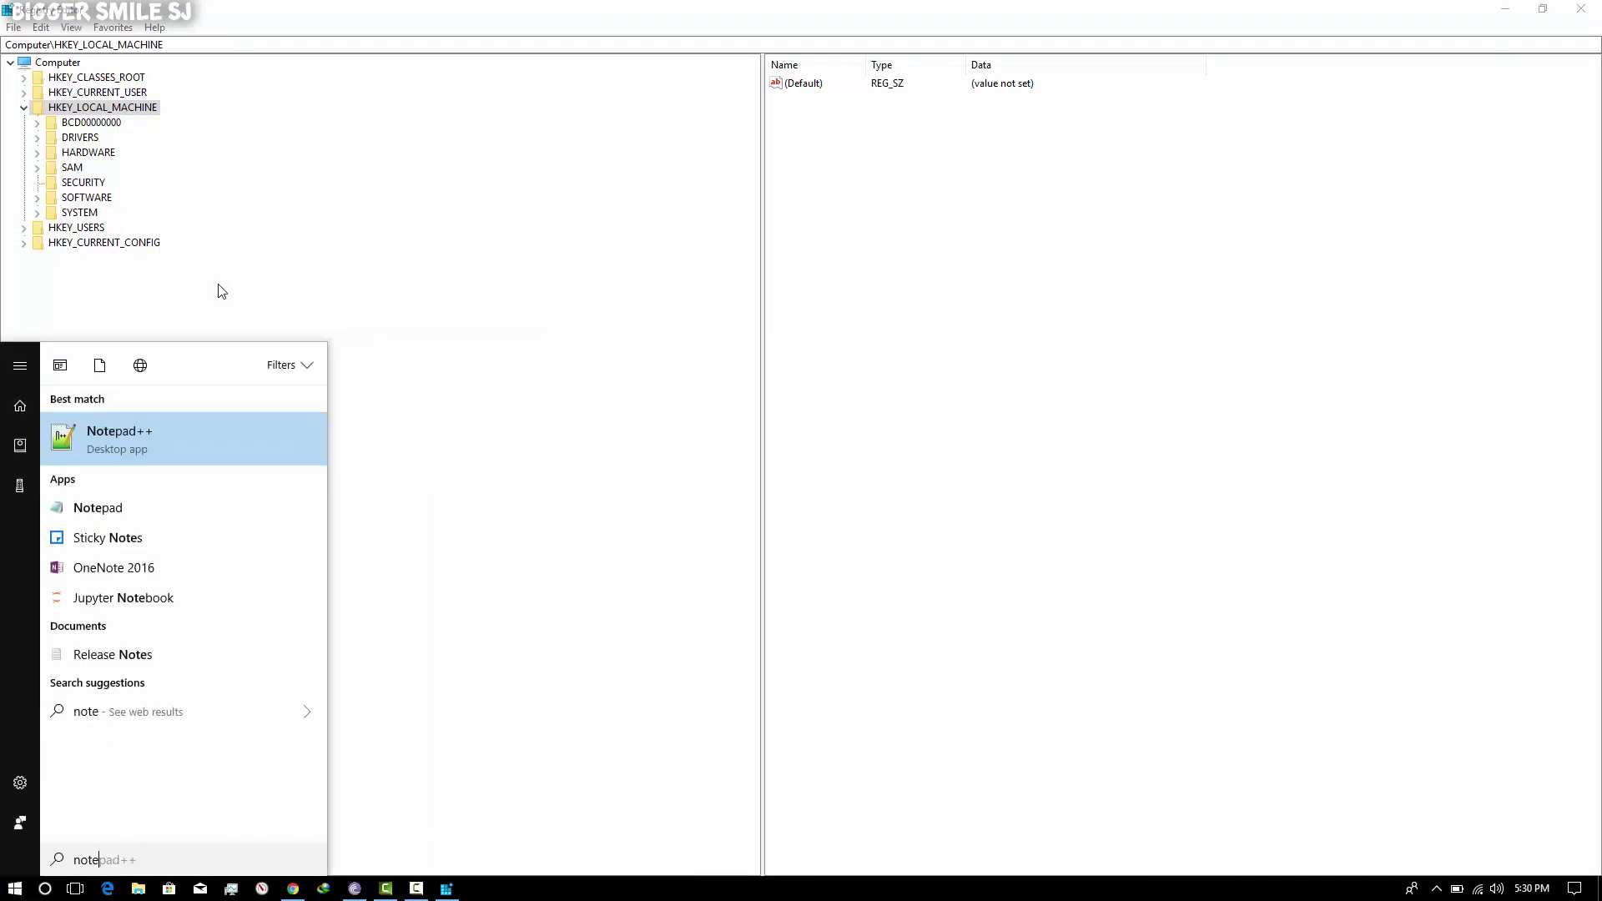
{"action": "key", "text": "Return"}
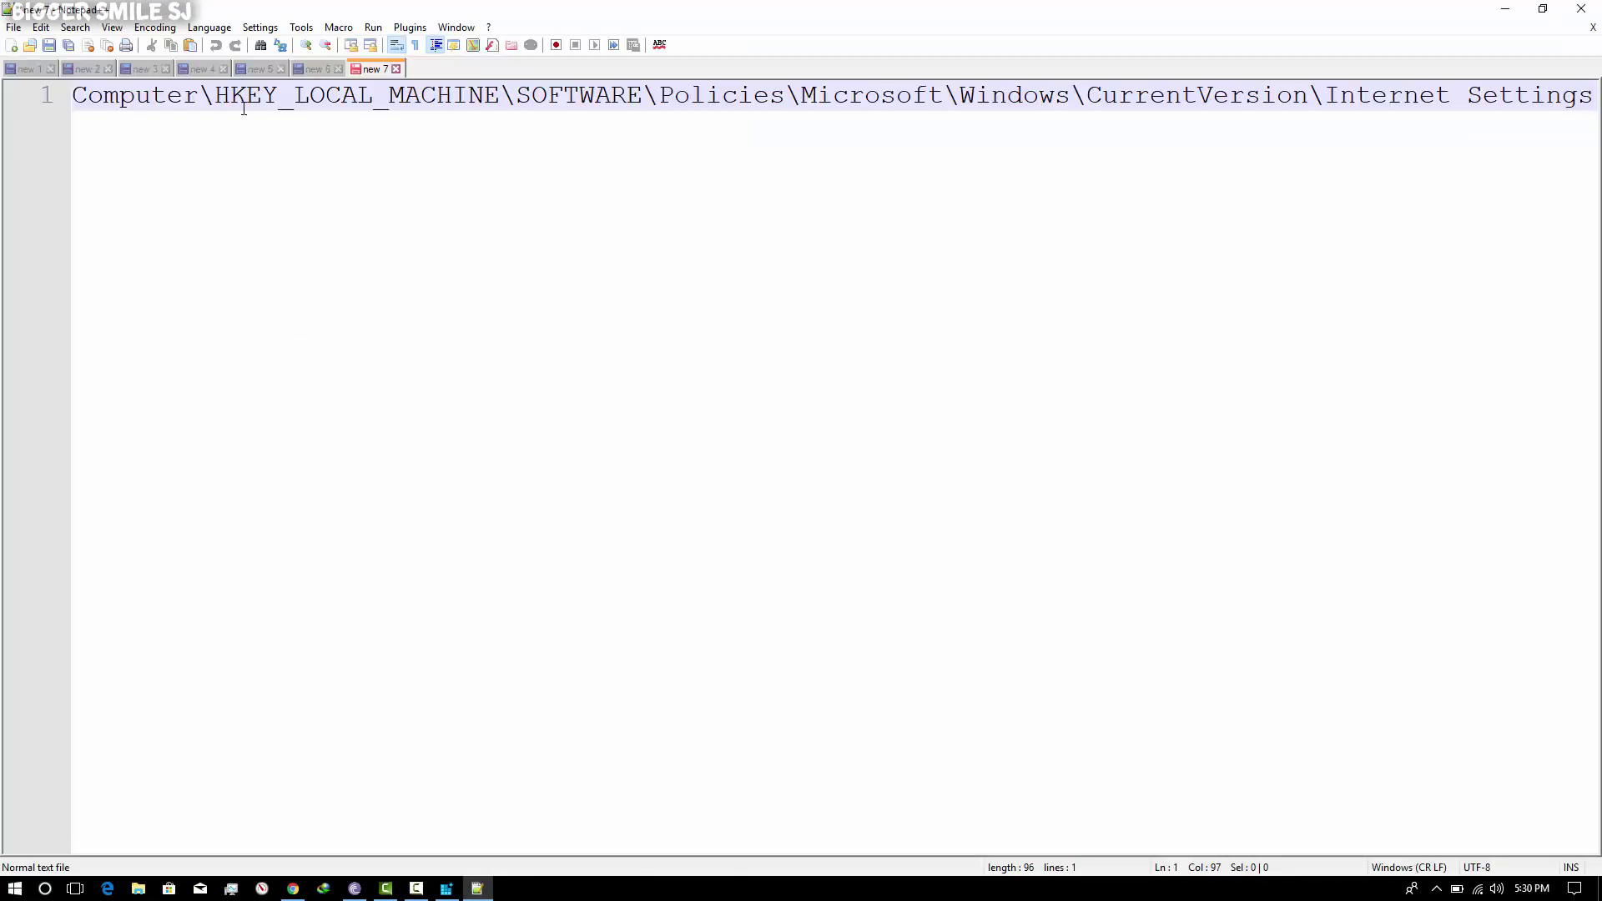
{"action": "left_click", "coordinate": [213, 104]}
{"action": "key", "text": "BackSpace"}
{"action": "key", "text": "Return"}
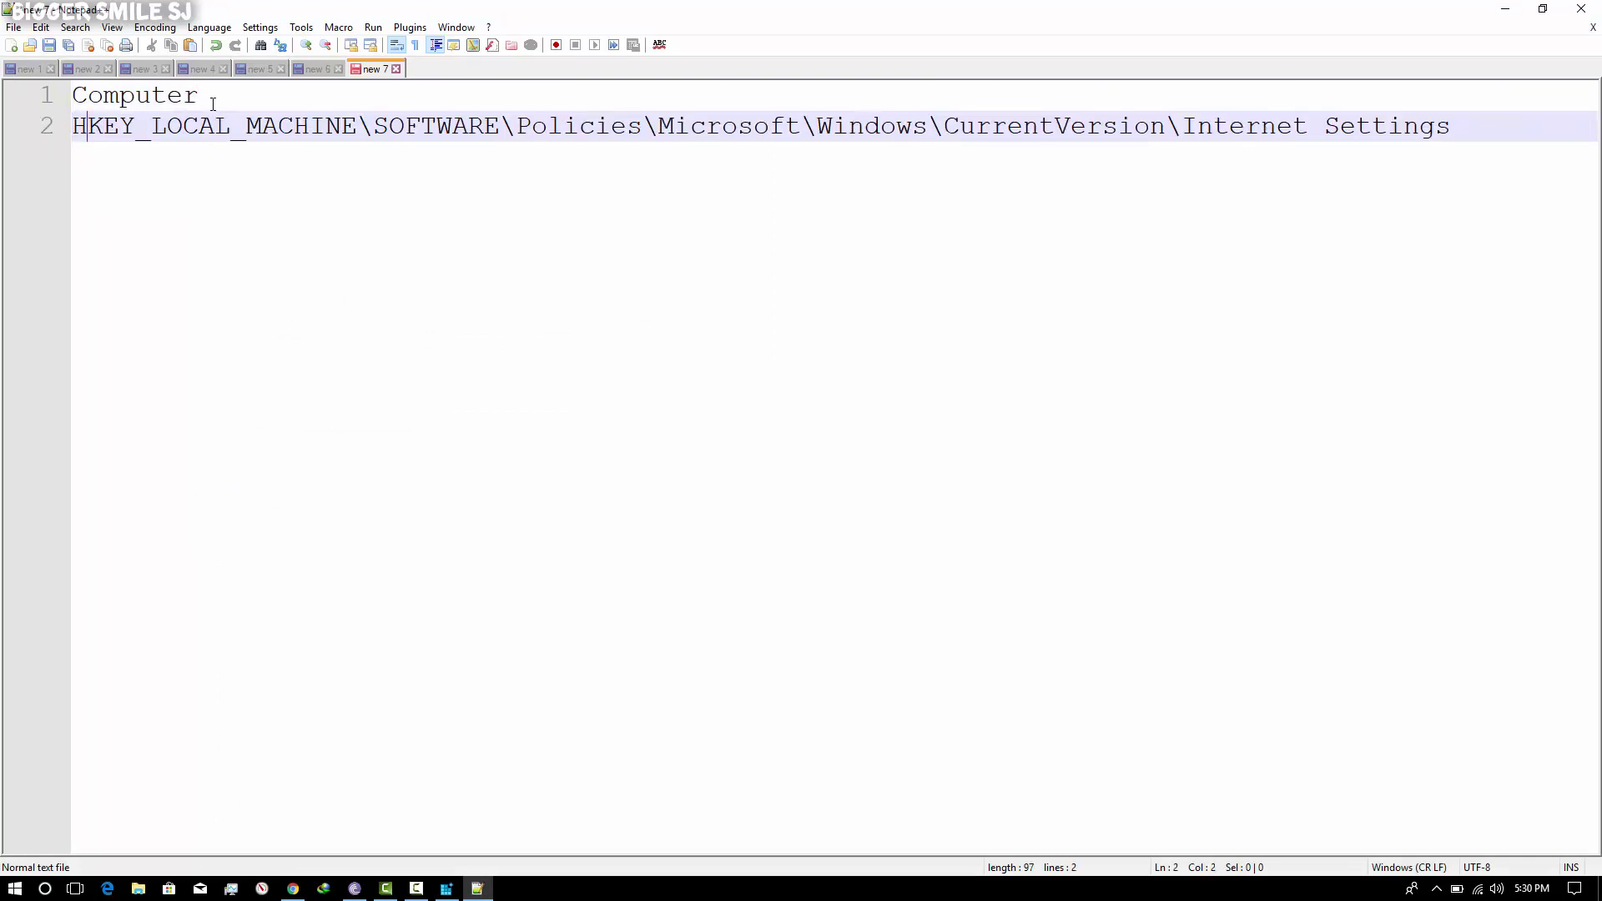
{"action": "key", "text": "Right"}
{"action": "key", "text": "Right"}
{"action": "key", "text": "Right"}
{"action": "key", "text": "Right"}
{"action": "key", "text": "Right"}
{"action": "key", "text": "Right"}
{"action": "key", "text": "Right"}
{"action": "key", "text": "Right"}
{"action": "key", "text": "Right"}
{"action": "key", "text": "Right"}
{"action": "key", "text": "Right"}
{"action": "key", "text": "Right"}
{"action": "key", "text": "Right"}
{"action": "key", "text": "BackSpace"}
{"action": "key", "text": "Return"}
{"action": "key", "text": "Right"}
- Put Microsoft, Windows, CurrentVersion and Internet Settings each on their own line
{"action": "key", "text": "Right"}
{"action": "key", "text": "Right"}
{"action": "key", "text": "Right"}
{"action": "key", "text": "BackSpace"}
{"action": "key", "text": "Return"}
{"action": "key", "text": "Right"}
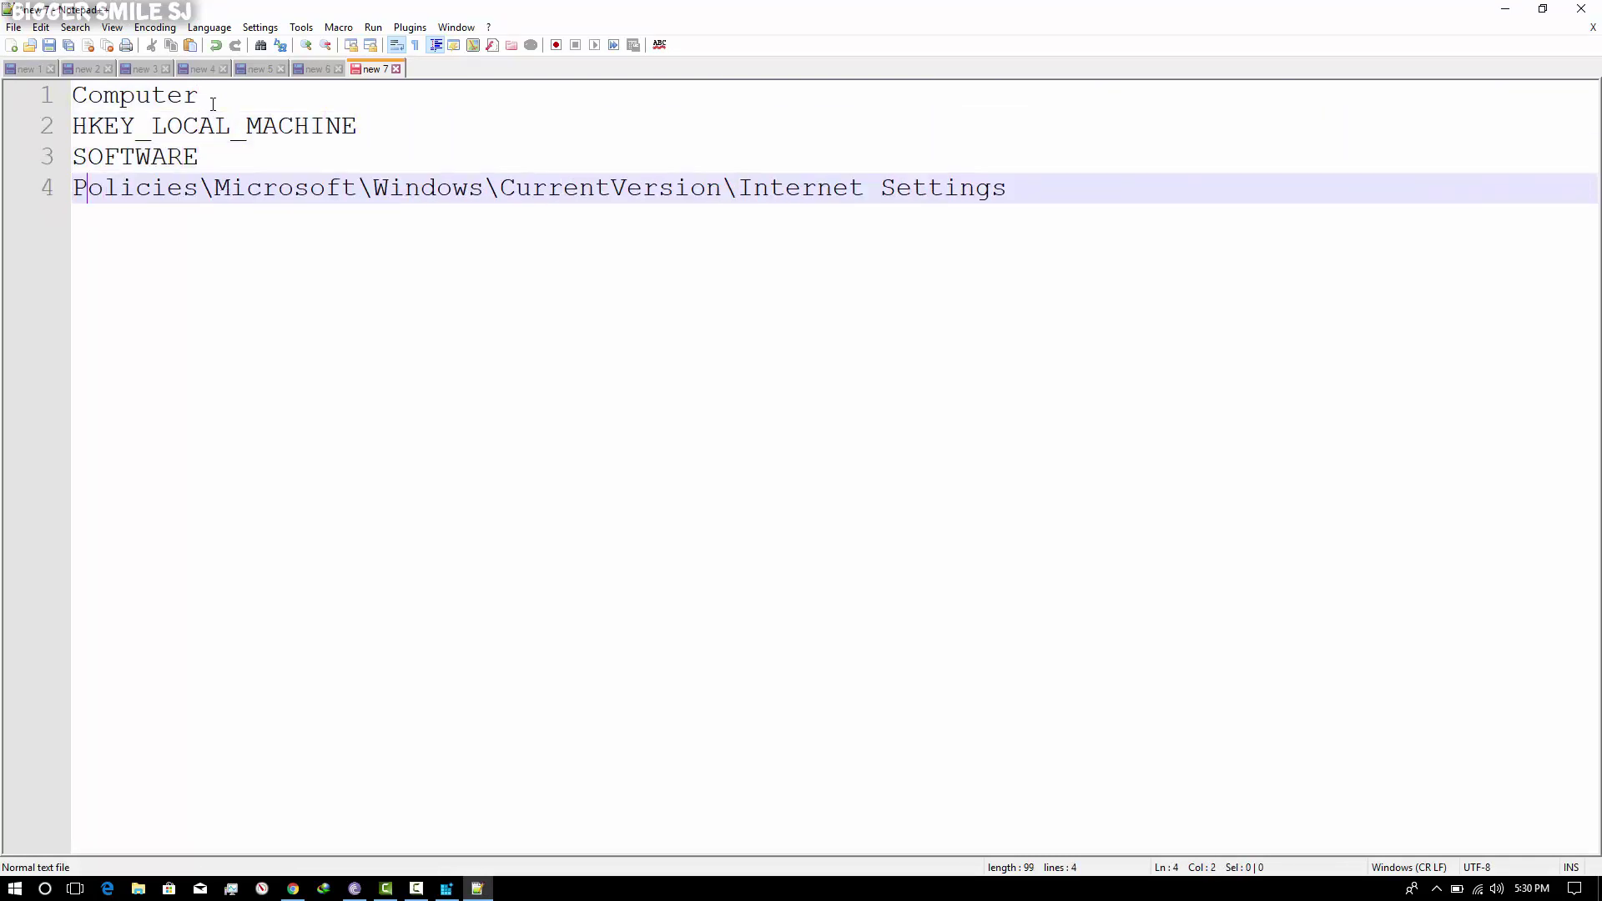
{"action": "key", "text": "Right"}
{"action": "key", "text": "Right"}
{"action": "key", "text": "Right"}
{"action": "key", "text": "Right"}
{"action": "key", "text": "Right"}
{"action": "key", "text": "Right"}
{"action": "key", "text": "Right"}
{"action": "key", "text": "Right"}
{"action": "key", "text": "BackSpace"}
{"action": "key", "text": "Return"}
{"action": "key", "text": "Right"}
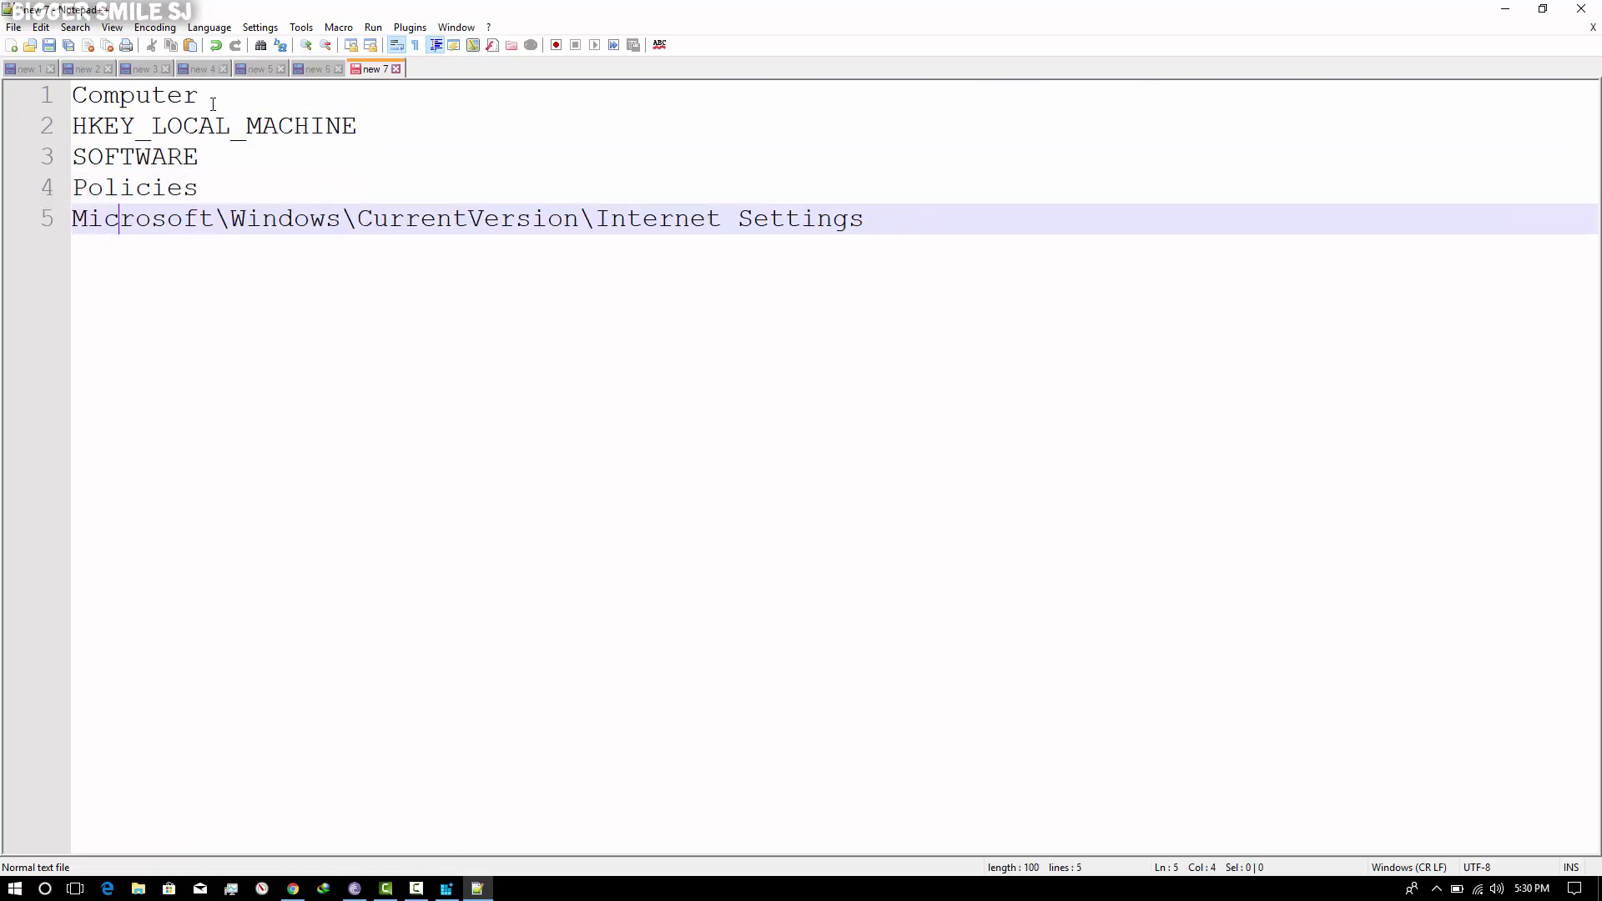
{"action": "key", "text": "Right"}
{"action": "key", "text": "Right"}
{"action": "key", "text": "Right"}
{"action": "key", "text": "Right"}
{"action": "key", "text": "Right"}
{"action": "key", "text": "Right"}
{"action": "key", "text": "Right"}
{"action": "key", "text": "BackSpace"}
{"action": "key", "text": "Return"}
{"action": "key", "text": "Right"}
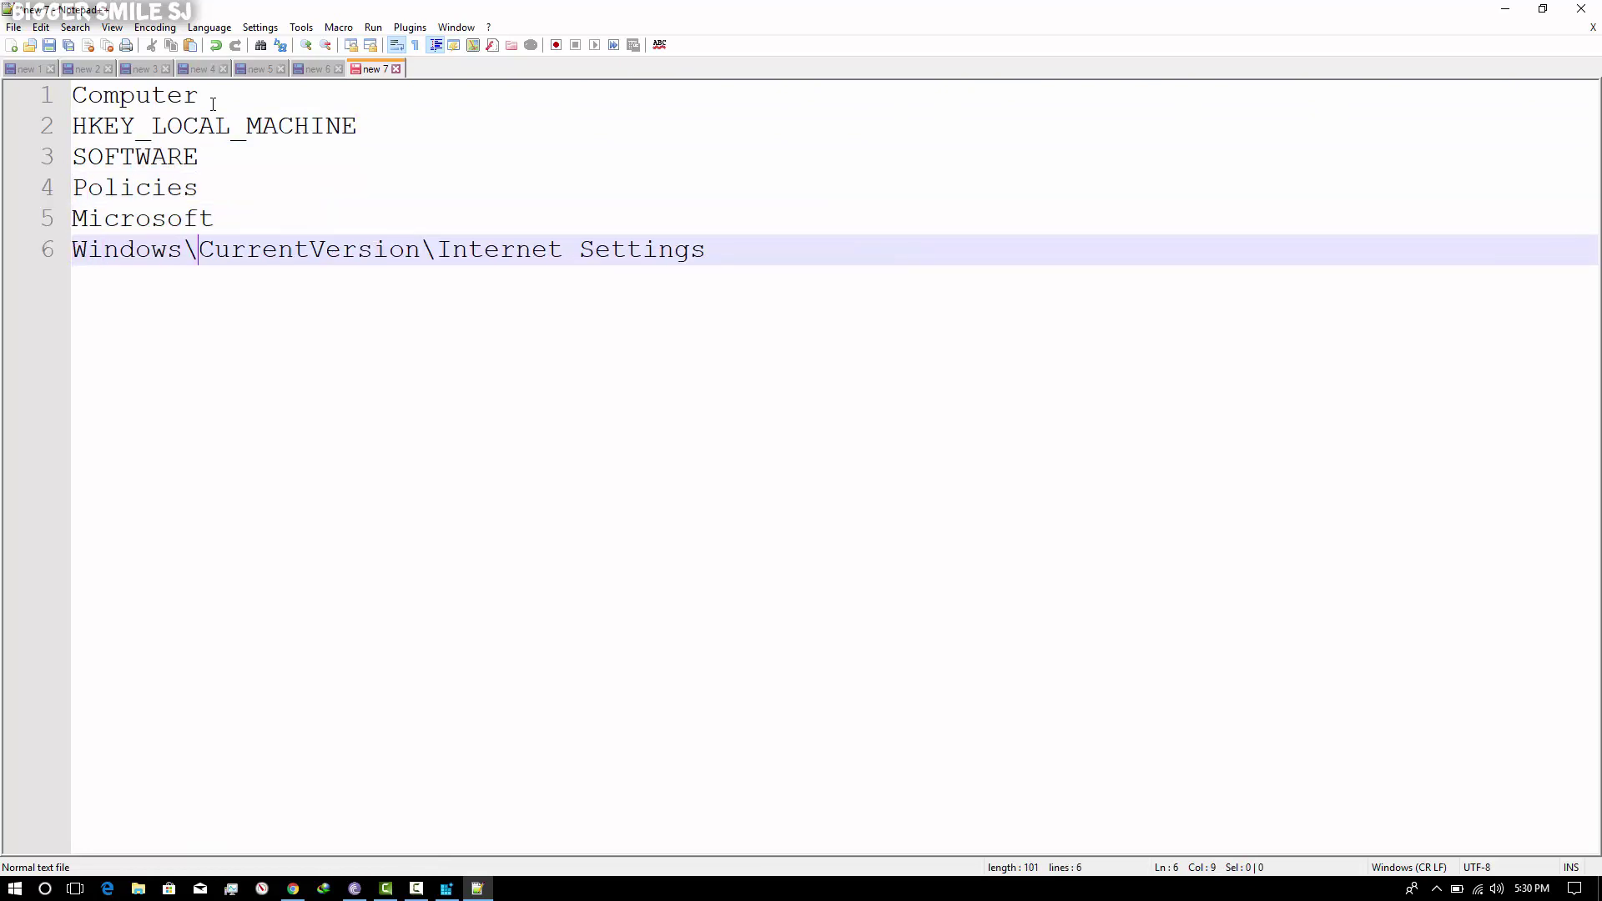
{"action": "key", "text": "BackSpace"}
{"action": "key", "text": "Return"}
{"action": "key", "text": "Right"}
{"action": "key", "text": "Right"}
{"action": "key", "text": "Right"}
{"action": "key", "text": "Right"}
{"action": "key", "text": "Right"}
{"action": "key", "text": "Right"}
{"action": "key", "text": "Right"}
{"action": "key", "text": "Right"}
{"action": "key", "text": "Right"}
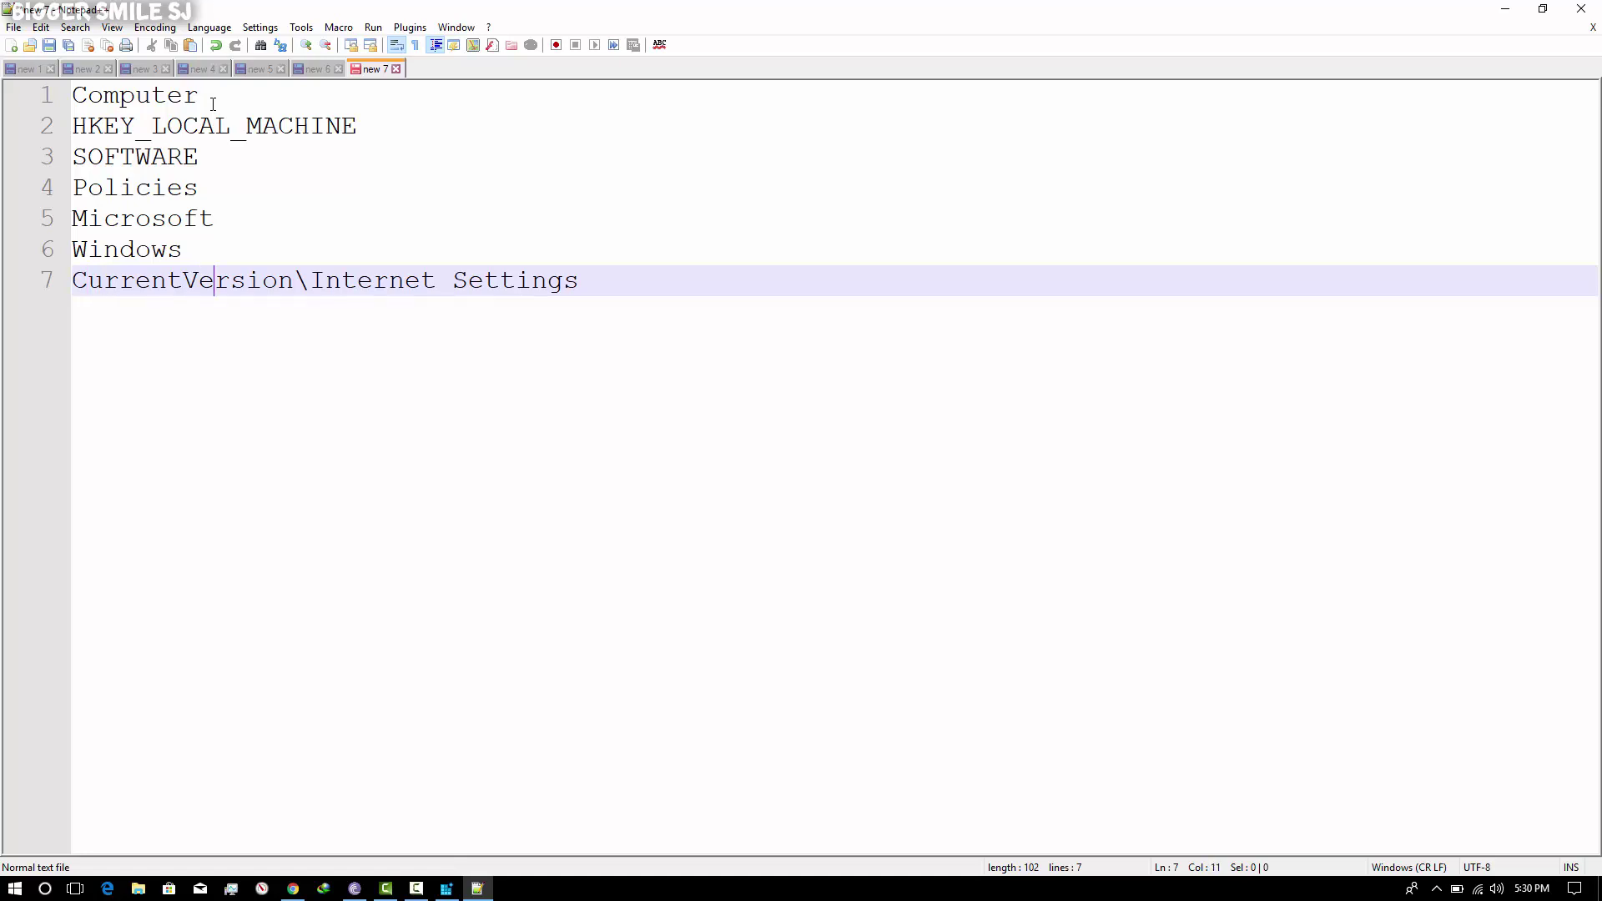
{"action": "key", "text": "BackSpace"}
{"action": "key", "text": "Return"}
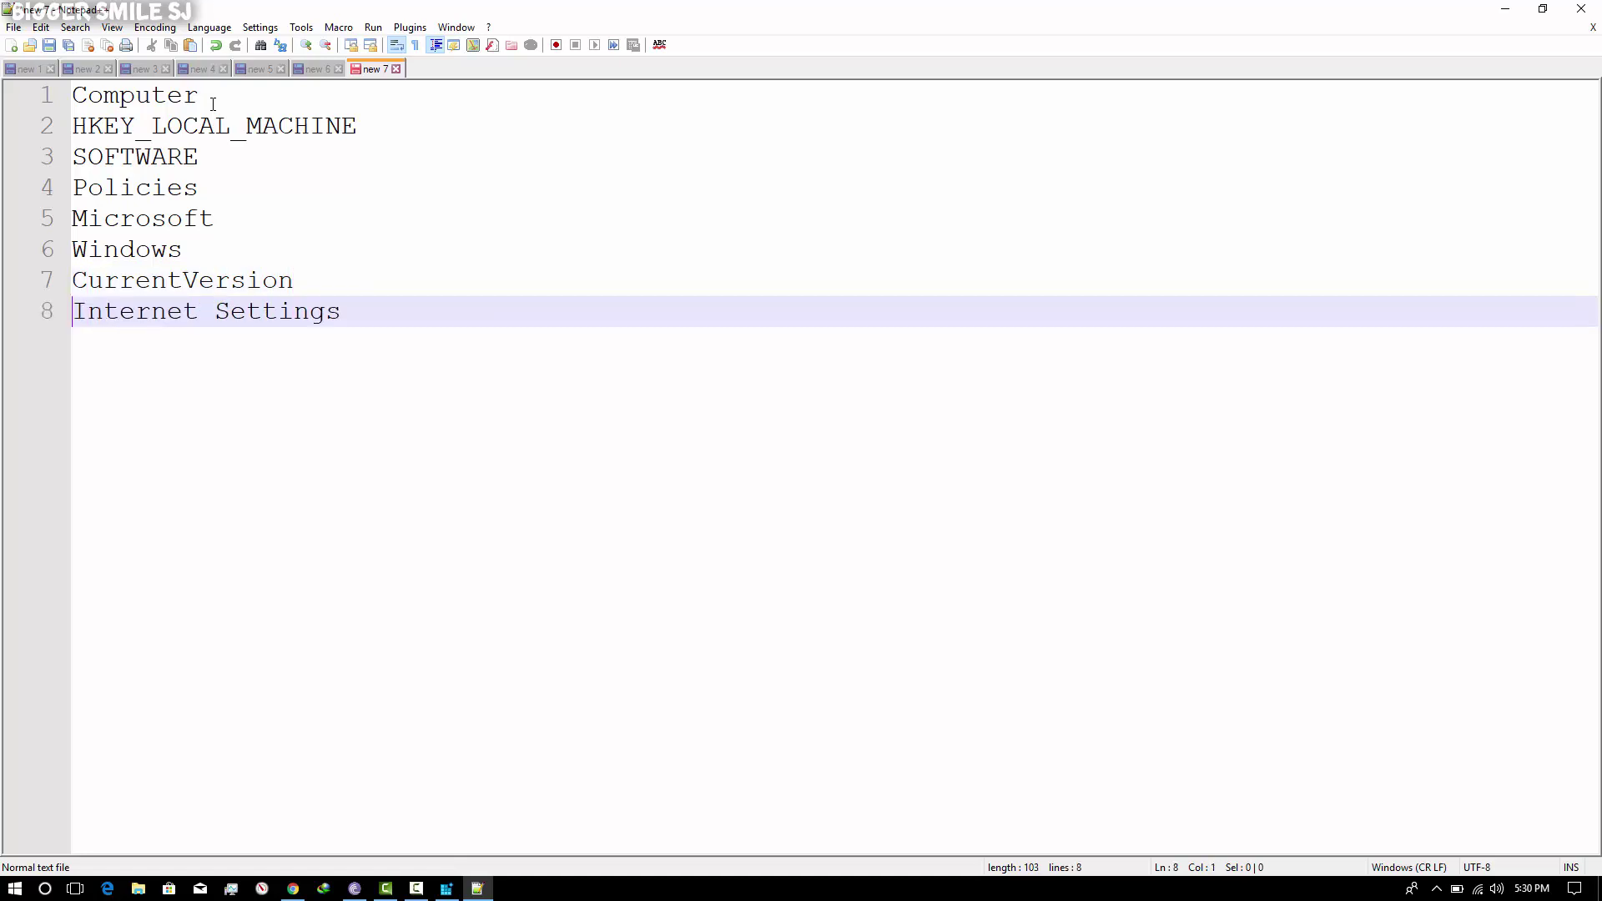
{"action": "key", "text": "alt+Tab"}
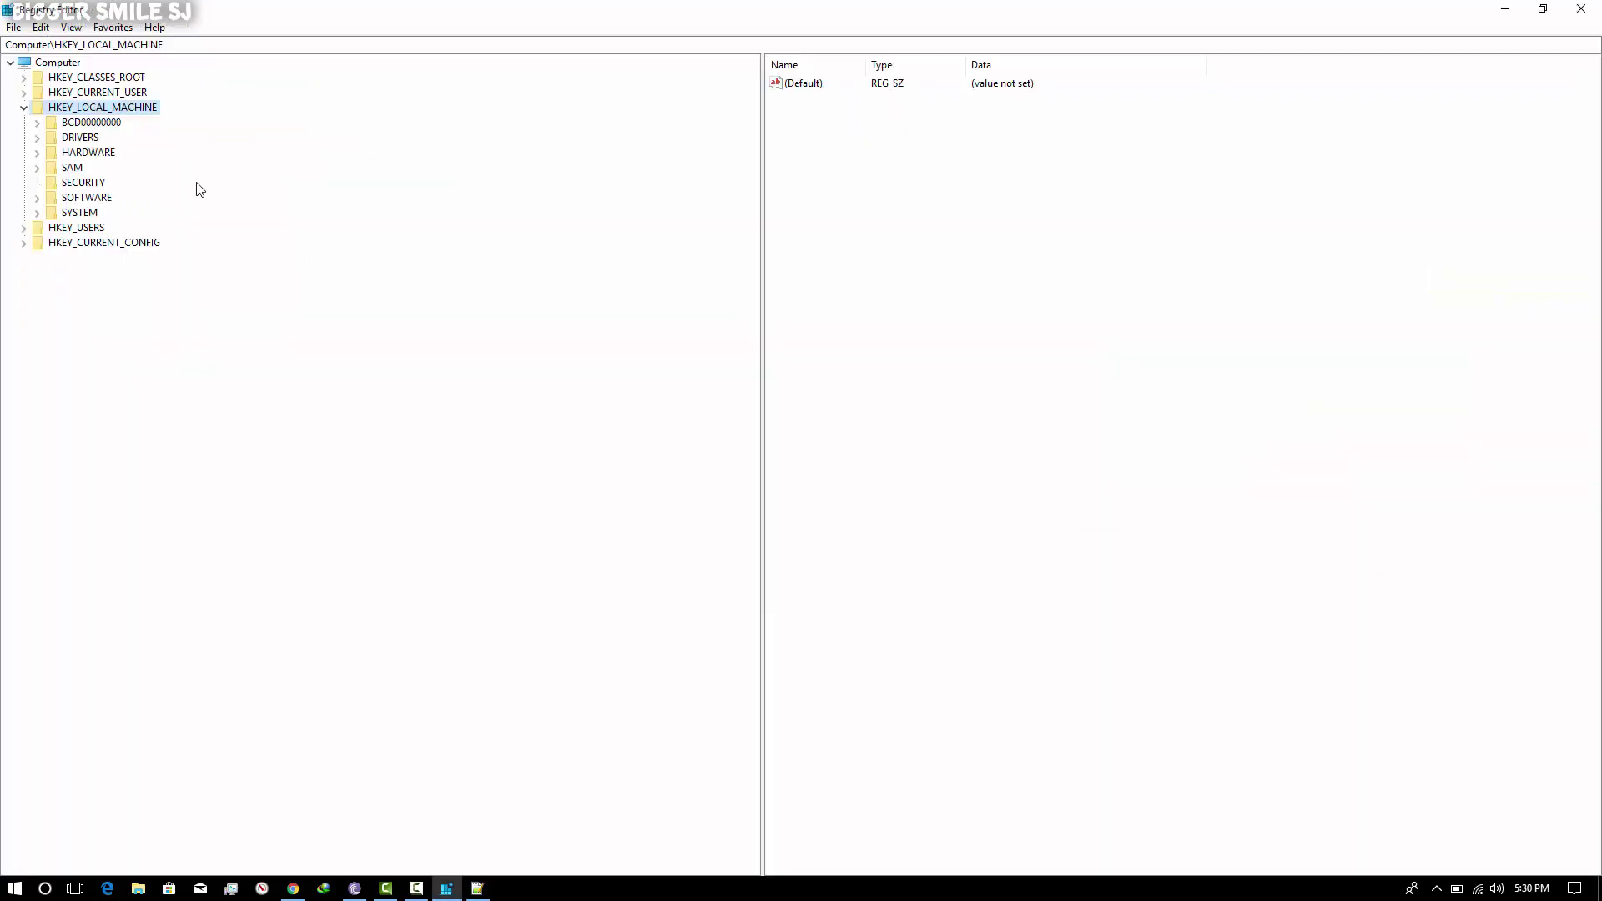
- Expand HKEY_LOCAL_MACHINE > SOFTWARE > Policies > Microsoft, following the path notes
{"action": "left_click", "coordinate": [25, 110]}
{"action": "left_click", "coordinate": [25, 110]}
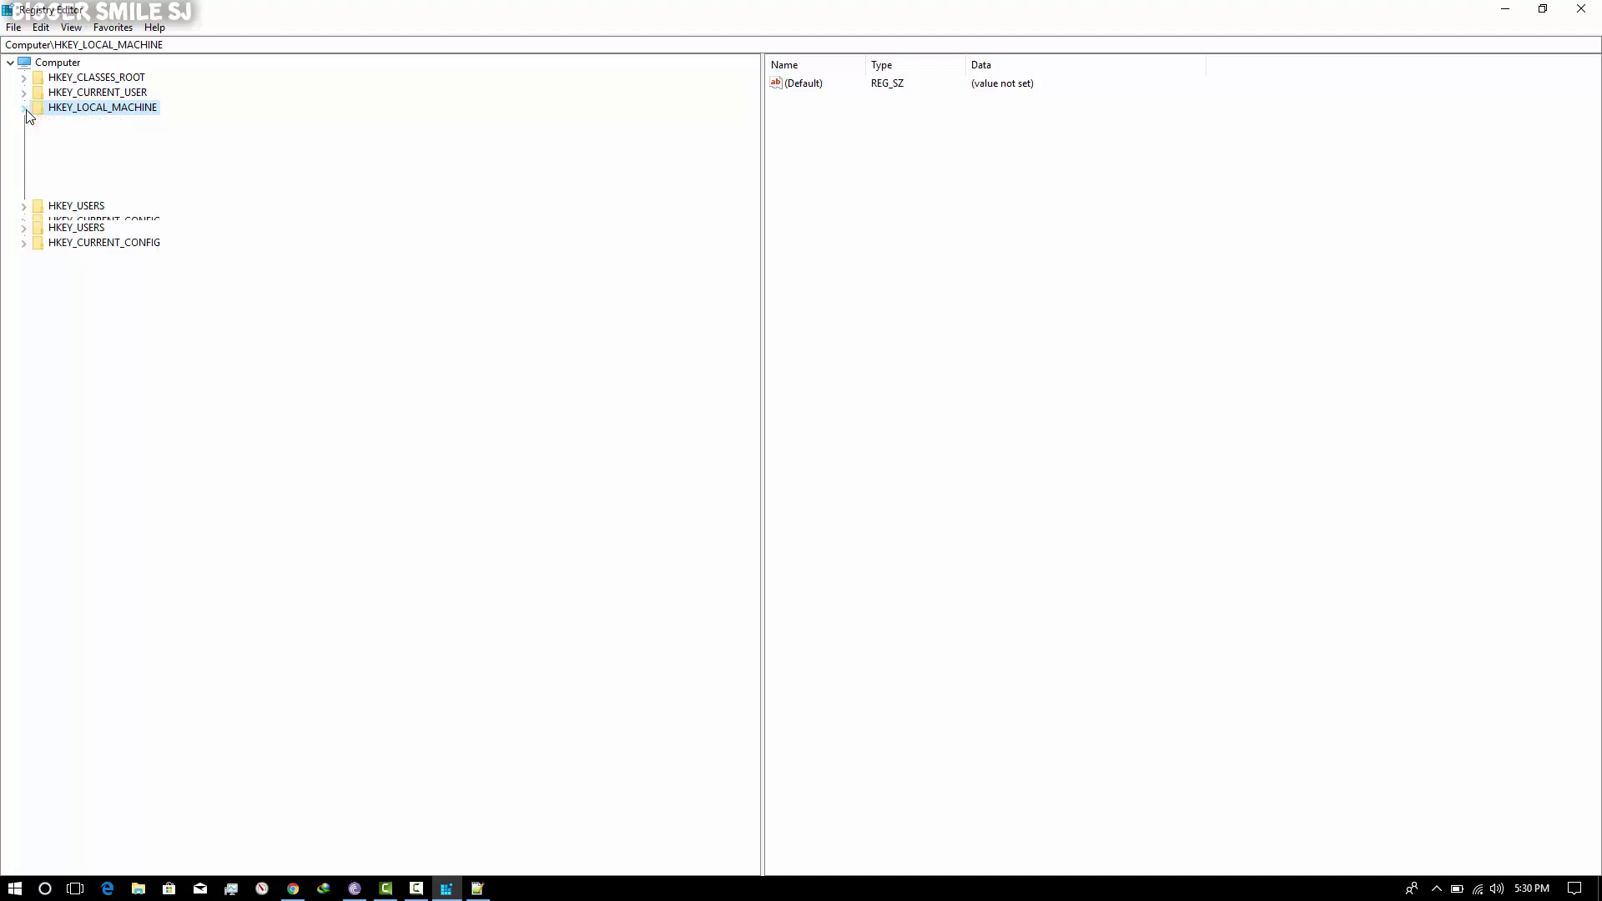
{"action": "key", "text": "alt+Tab"}
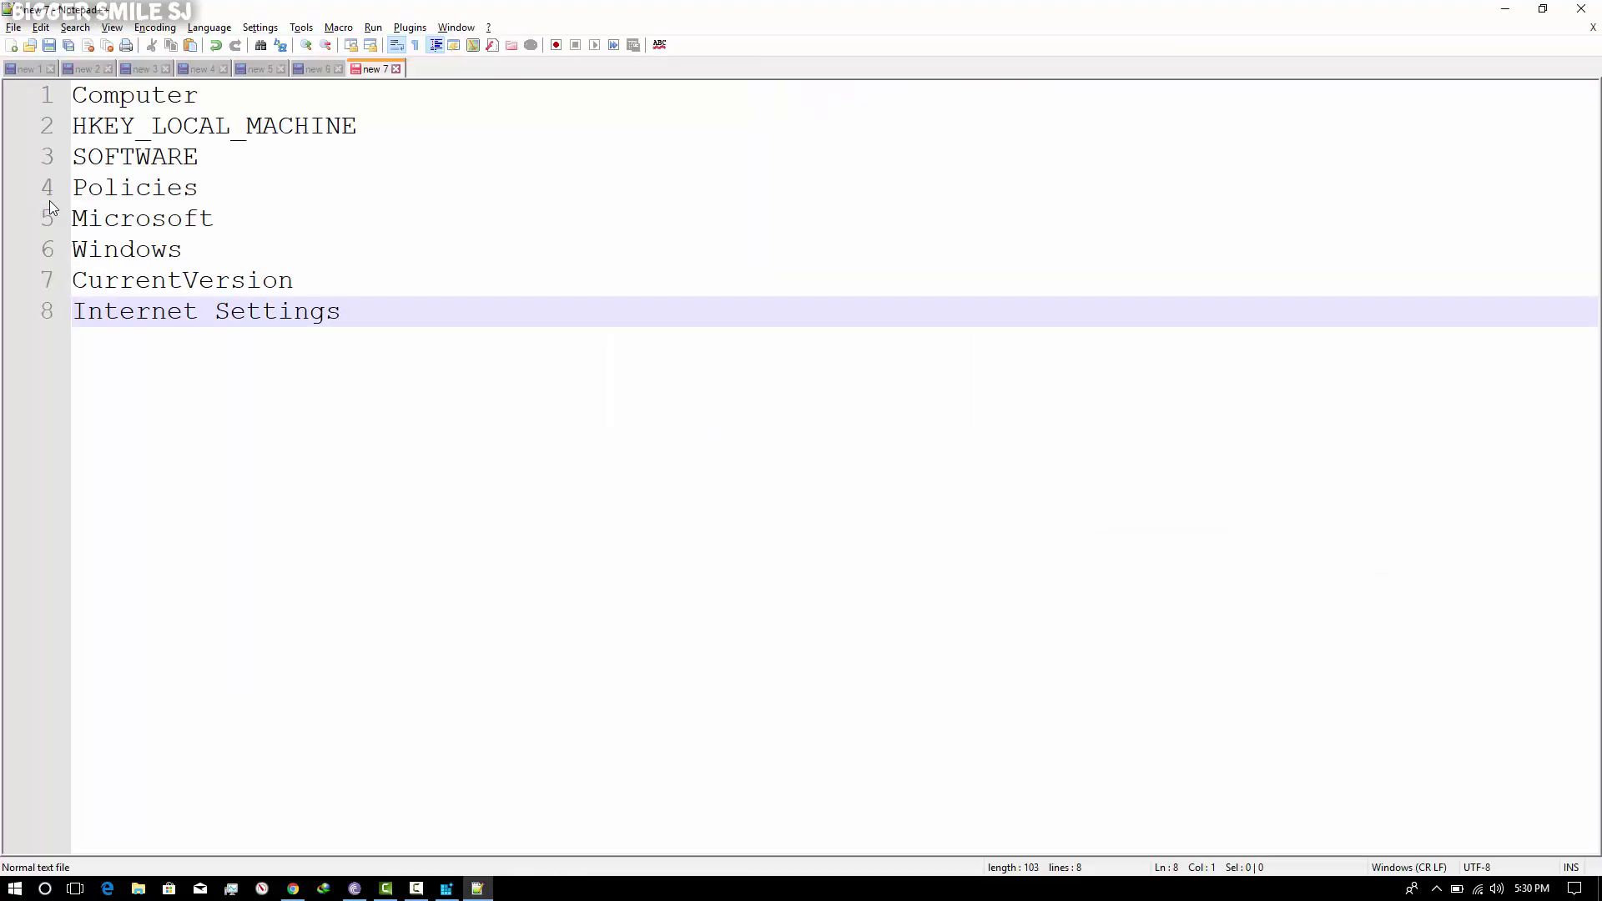
{"action": "key", "text": "alt+Tab"}
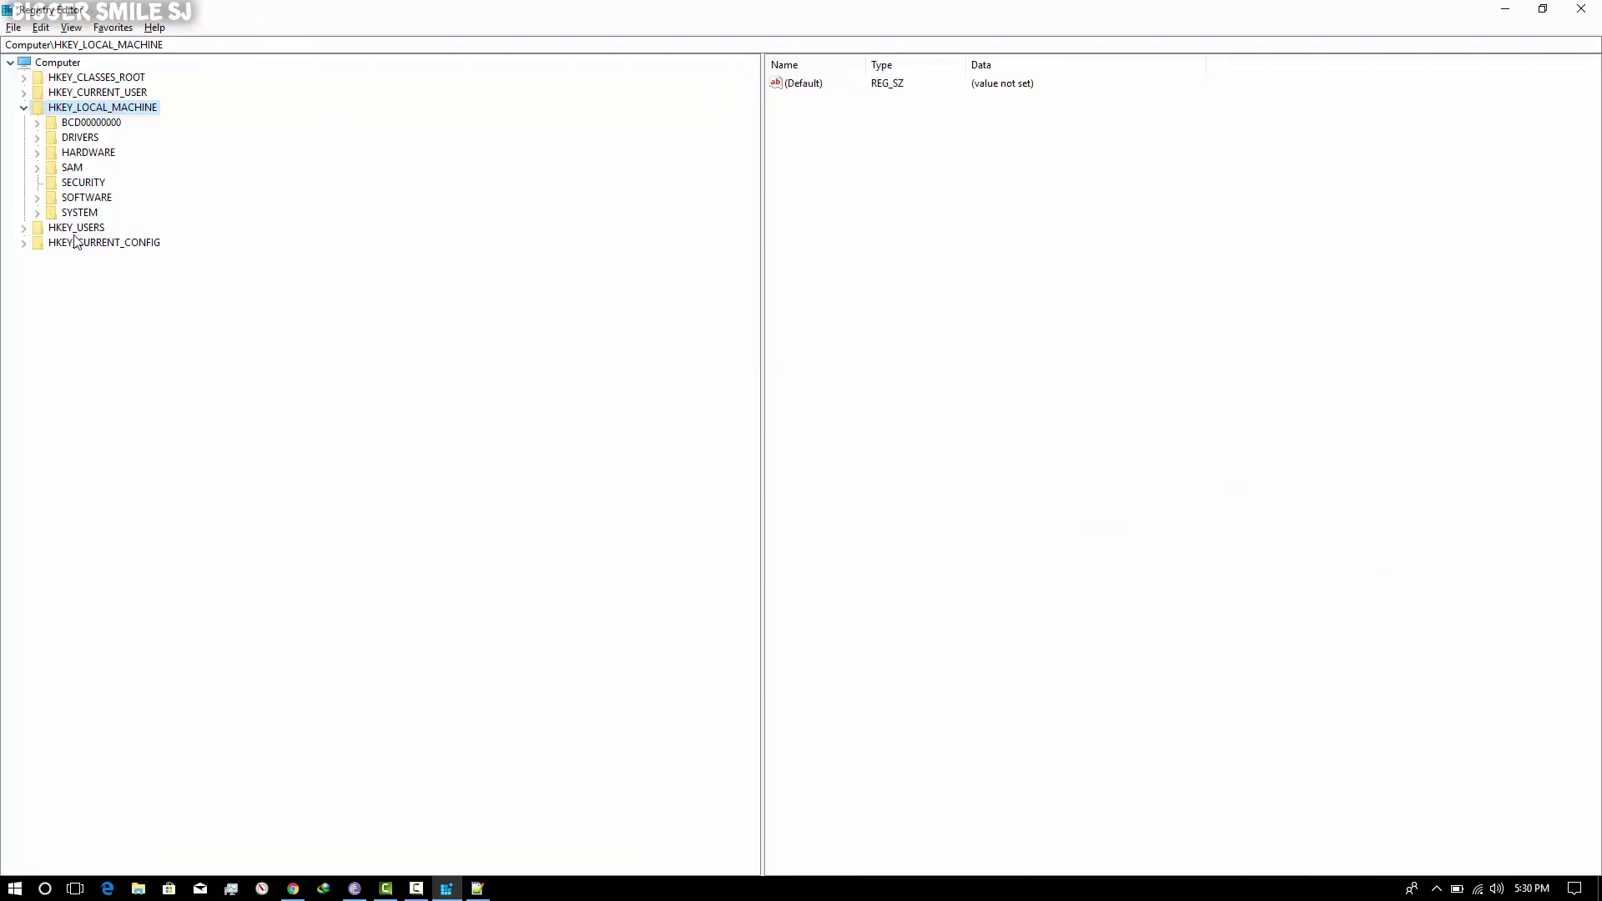
{"action": "left_click", "coordinate": [37, 198]}
{"action": "key", "text": "alt+Tab"}
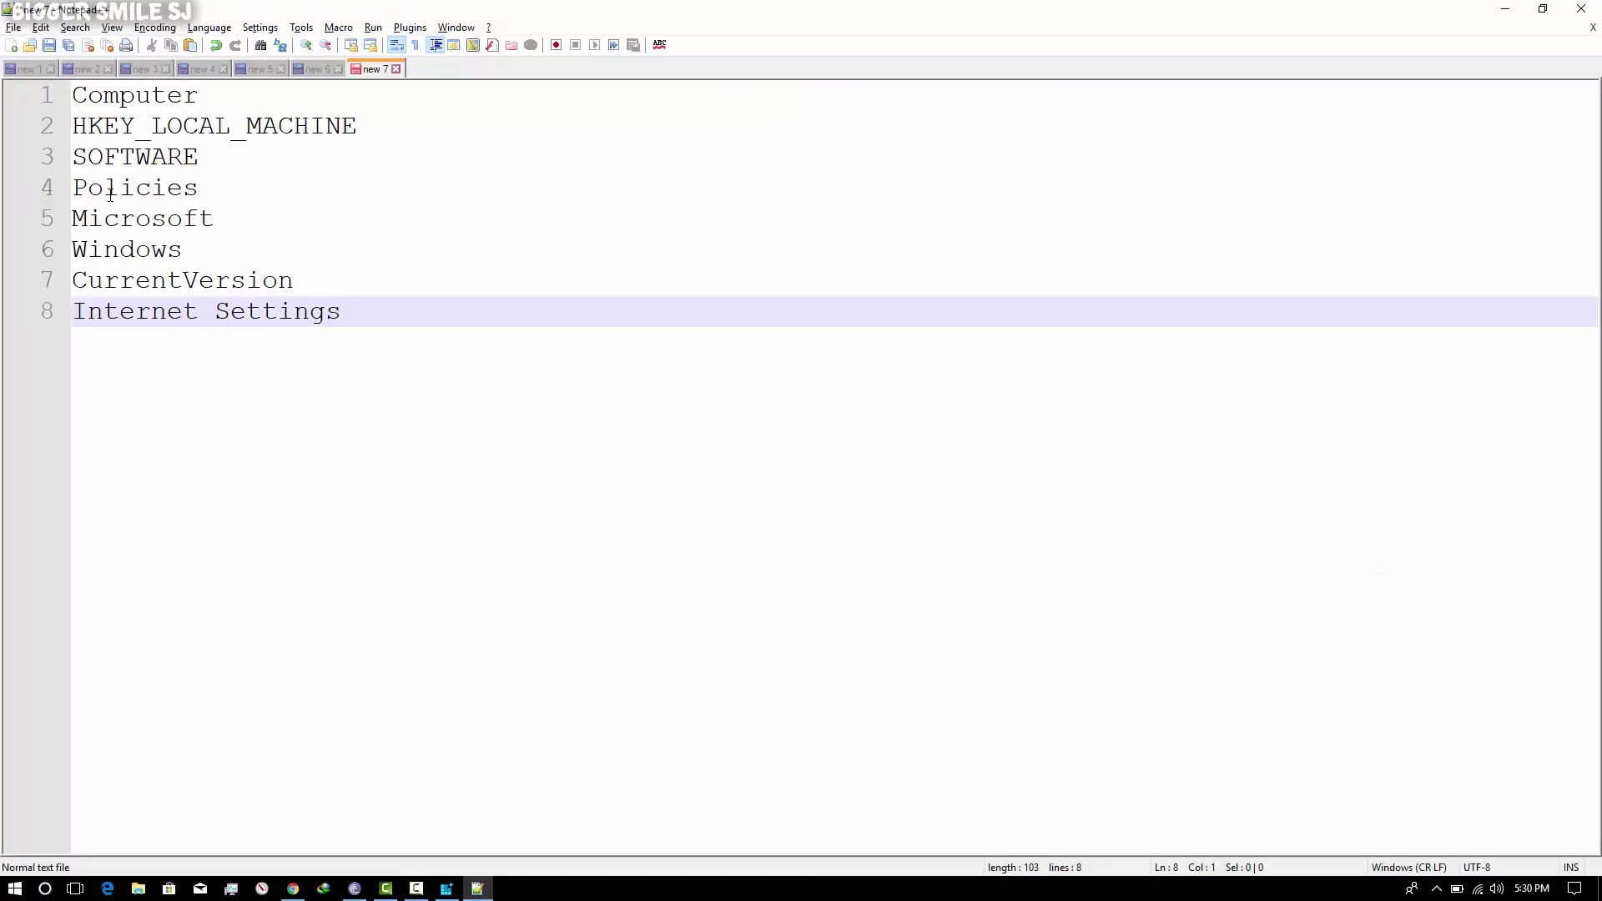
{"action": "left_click", "coordinate": [79, 188]}
{"action": "key", "text": "alt+Tab"}
{"action": "scroll", "coordinate": [156, 383], "scroll_direction": "down", "scroll_amount": 1}
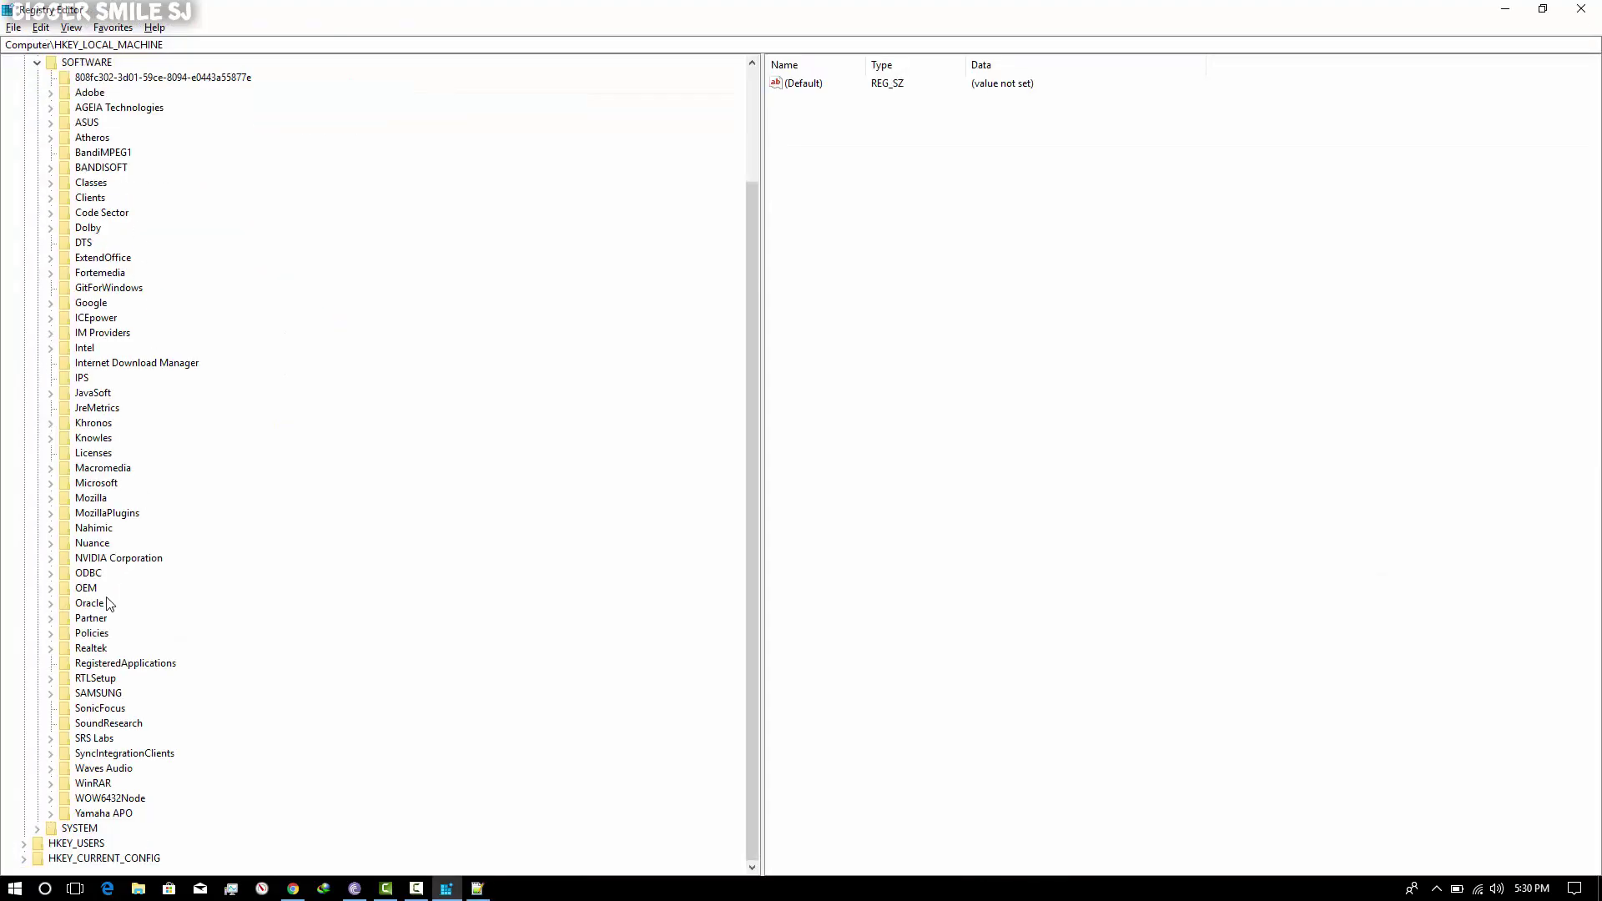
{"action": "left_click", "coordinate": [50, 634]}
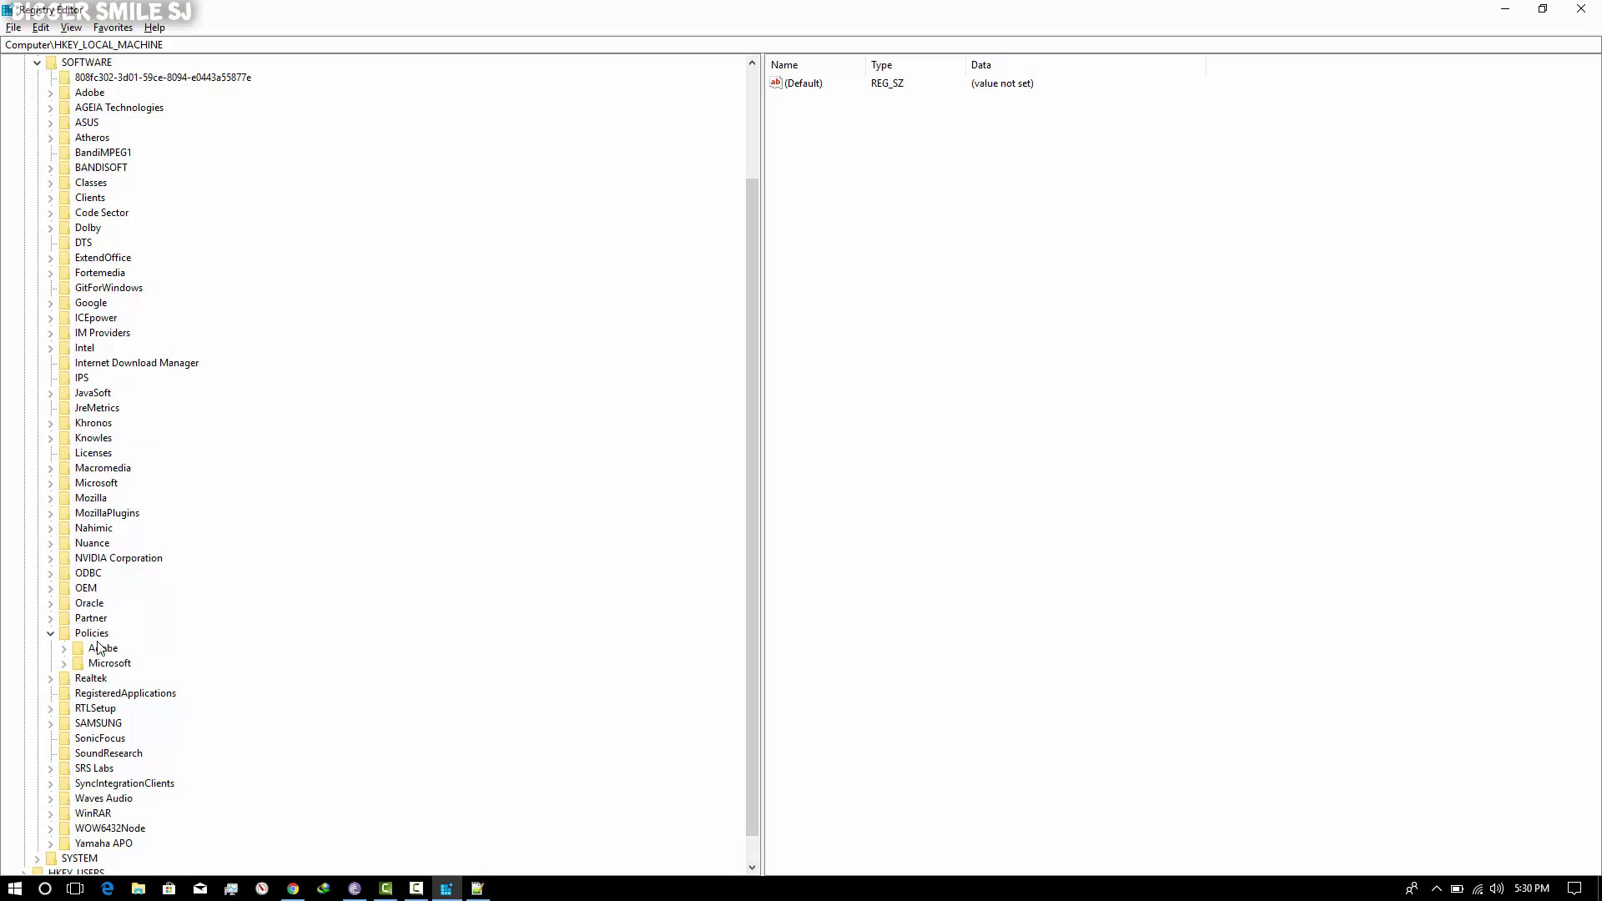
{"action": "left_click", "coordinate": [65, 664]}
{"action": "left_click", "coordinate": [96, 667]}
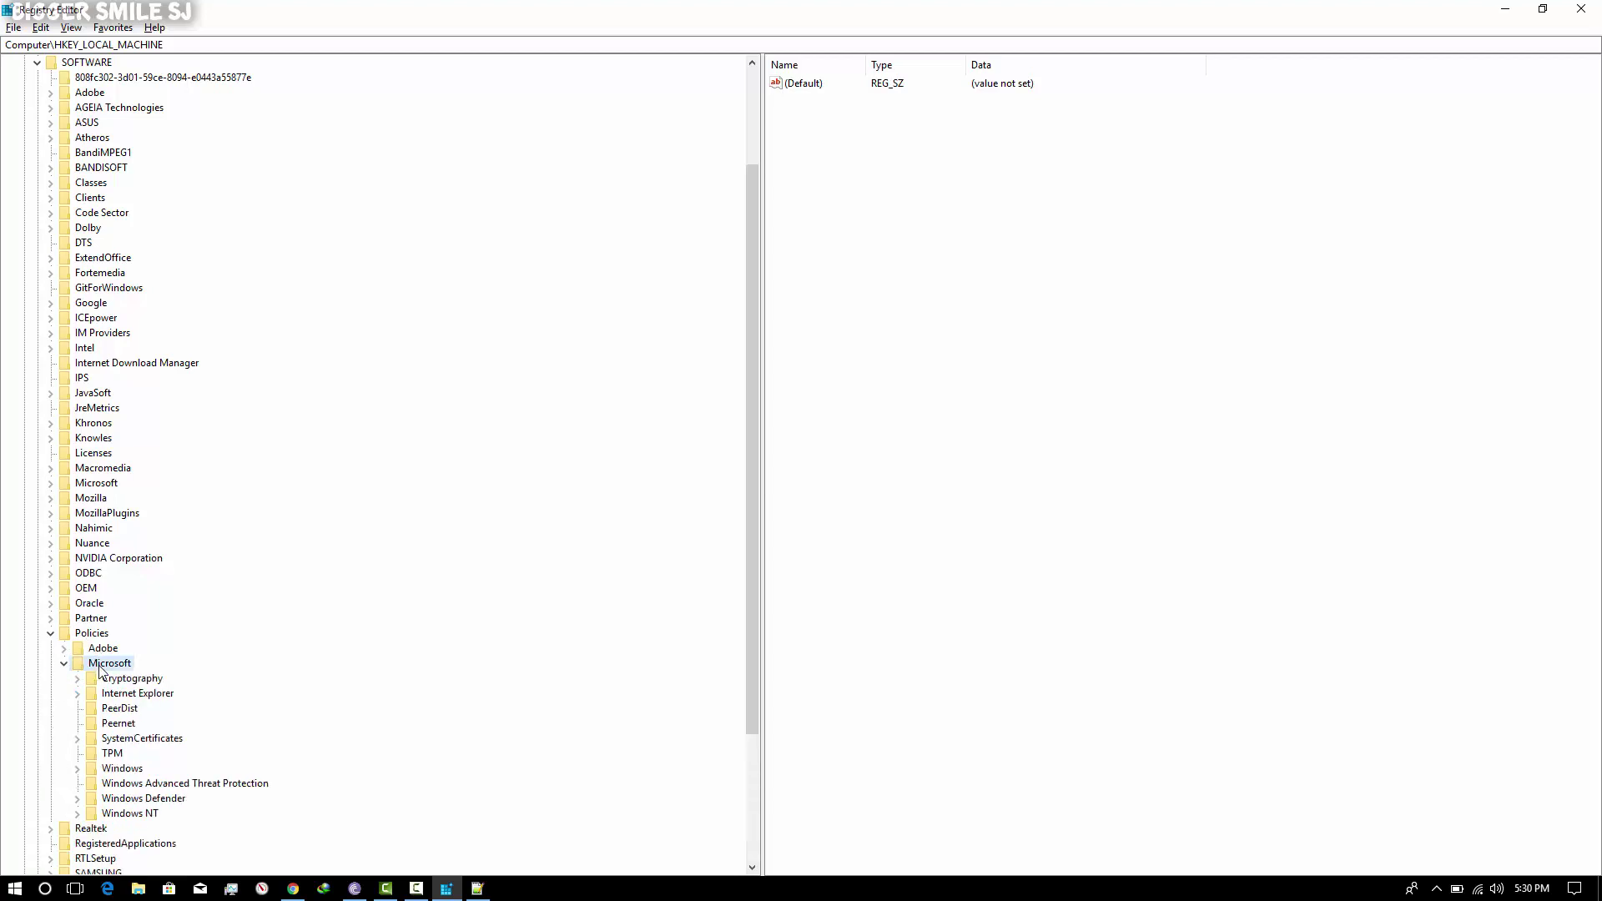
{"action": "left_click", "coordinate": [111, 698]}
- Expand the Windows key under Policies\Microsoft, then its CurrentVersion subkey
{"action": "key", "text": "alt+Tab"}
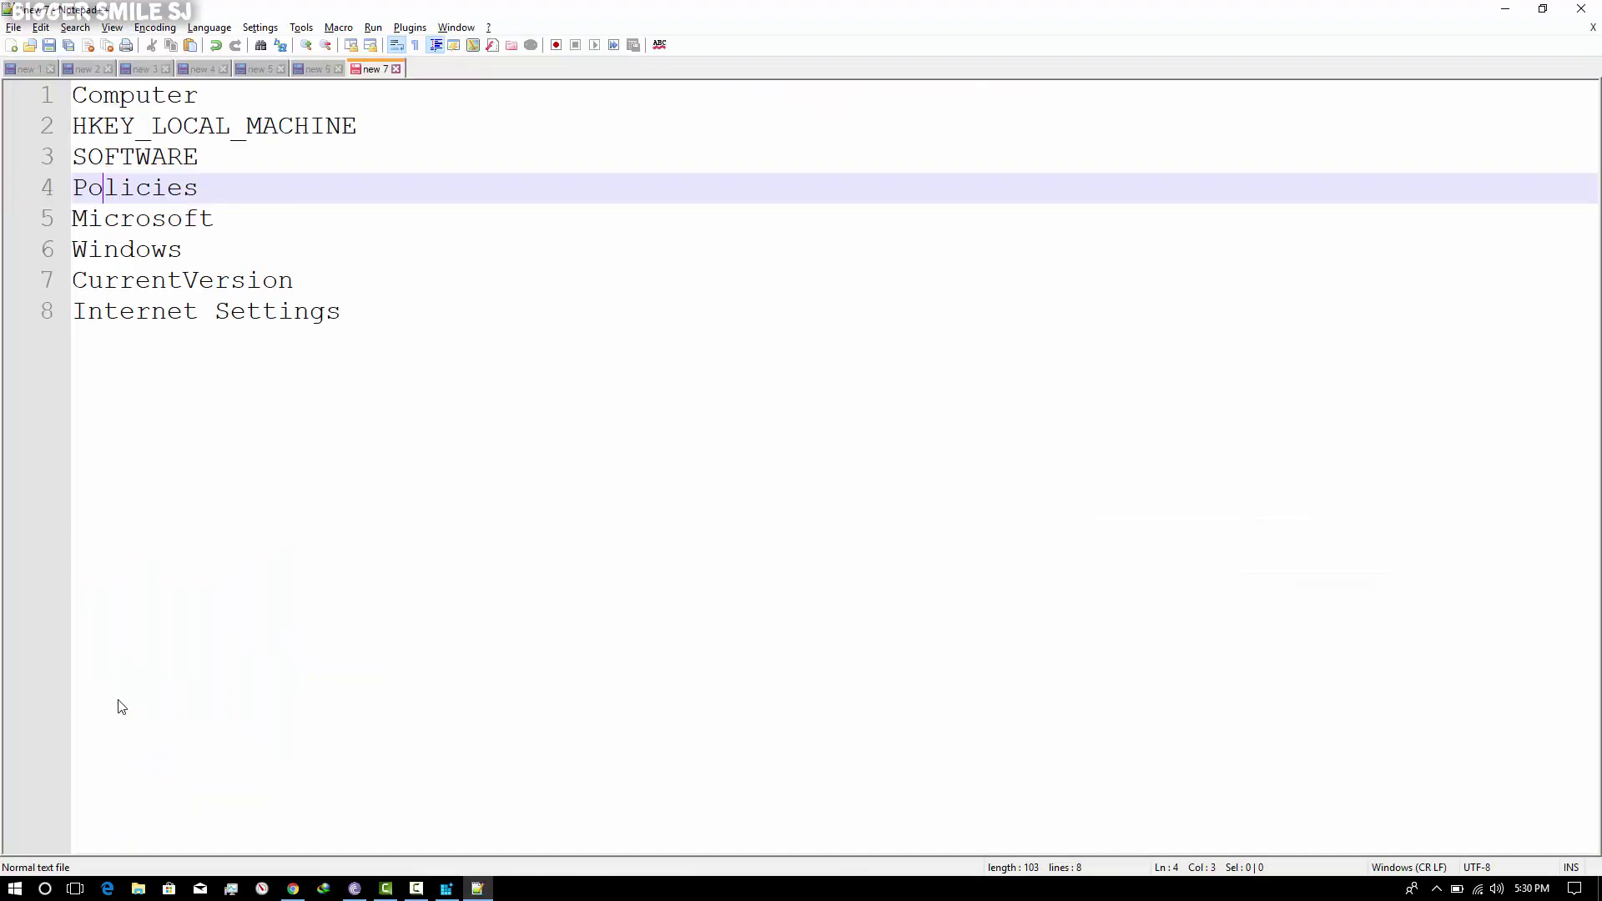
{"action": "left_click", "coordinate": [134, 215]}
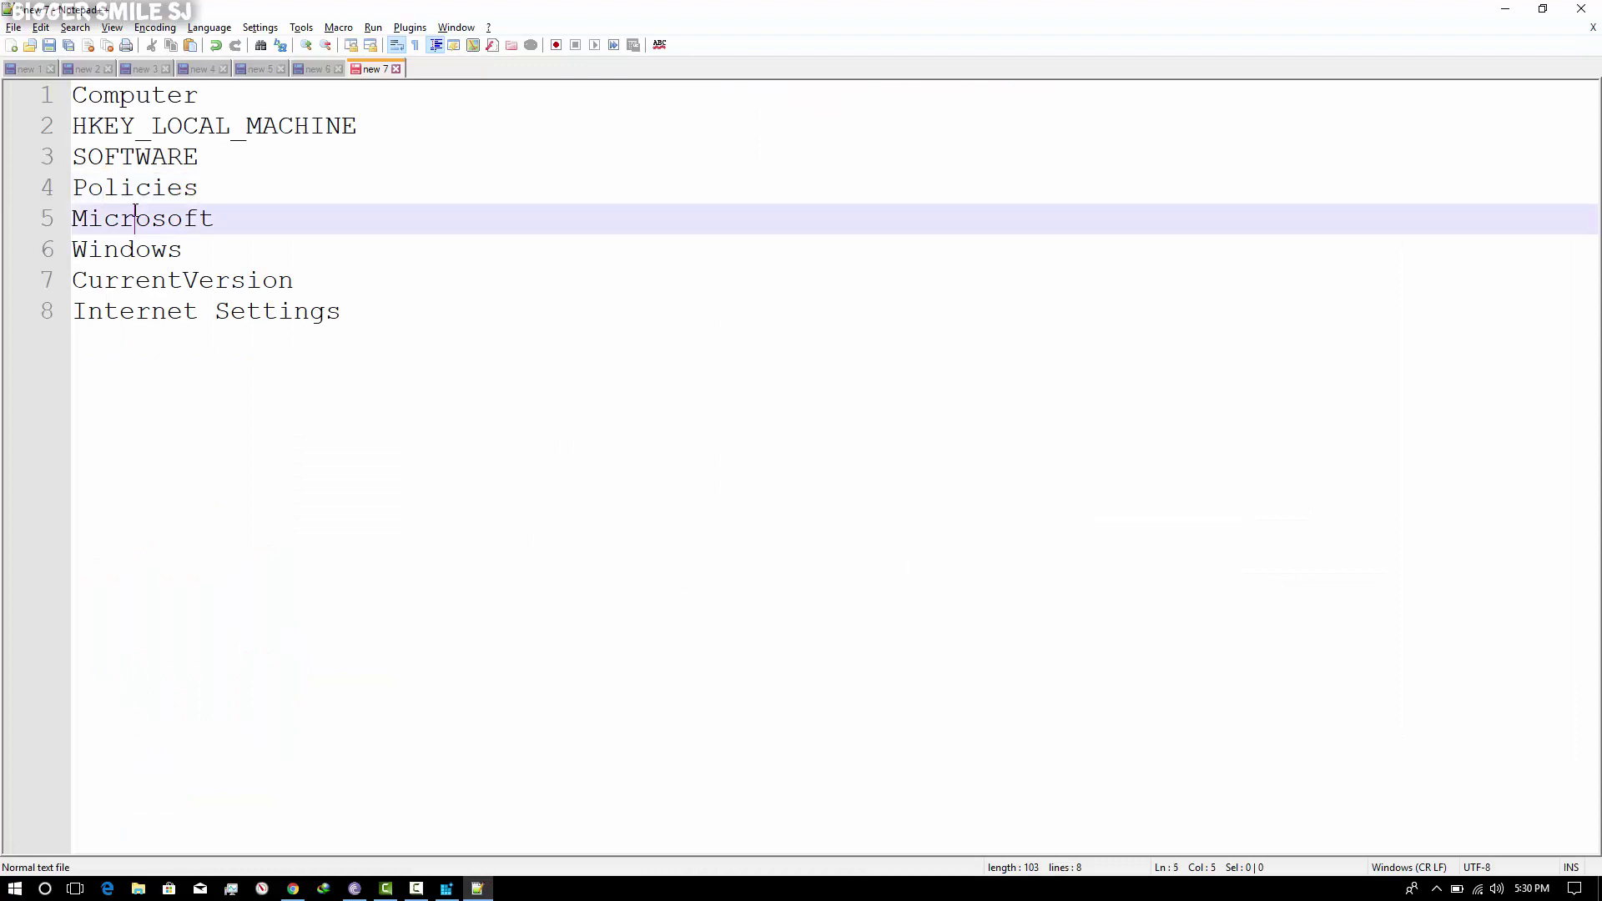
{"action": "left_click", "coordinate": [133, 249]}
{"action": "key", "text": "alt+Tab"}
{"action": "scroll", "coordinate": [134, 574], "scroll_direction": "down", "scroll_amount": 2}
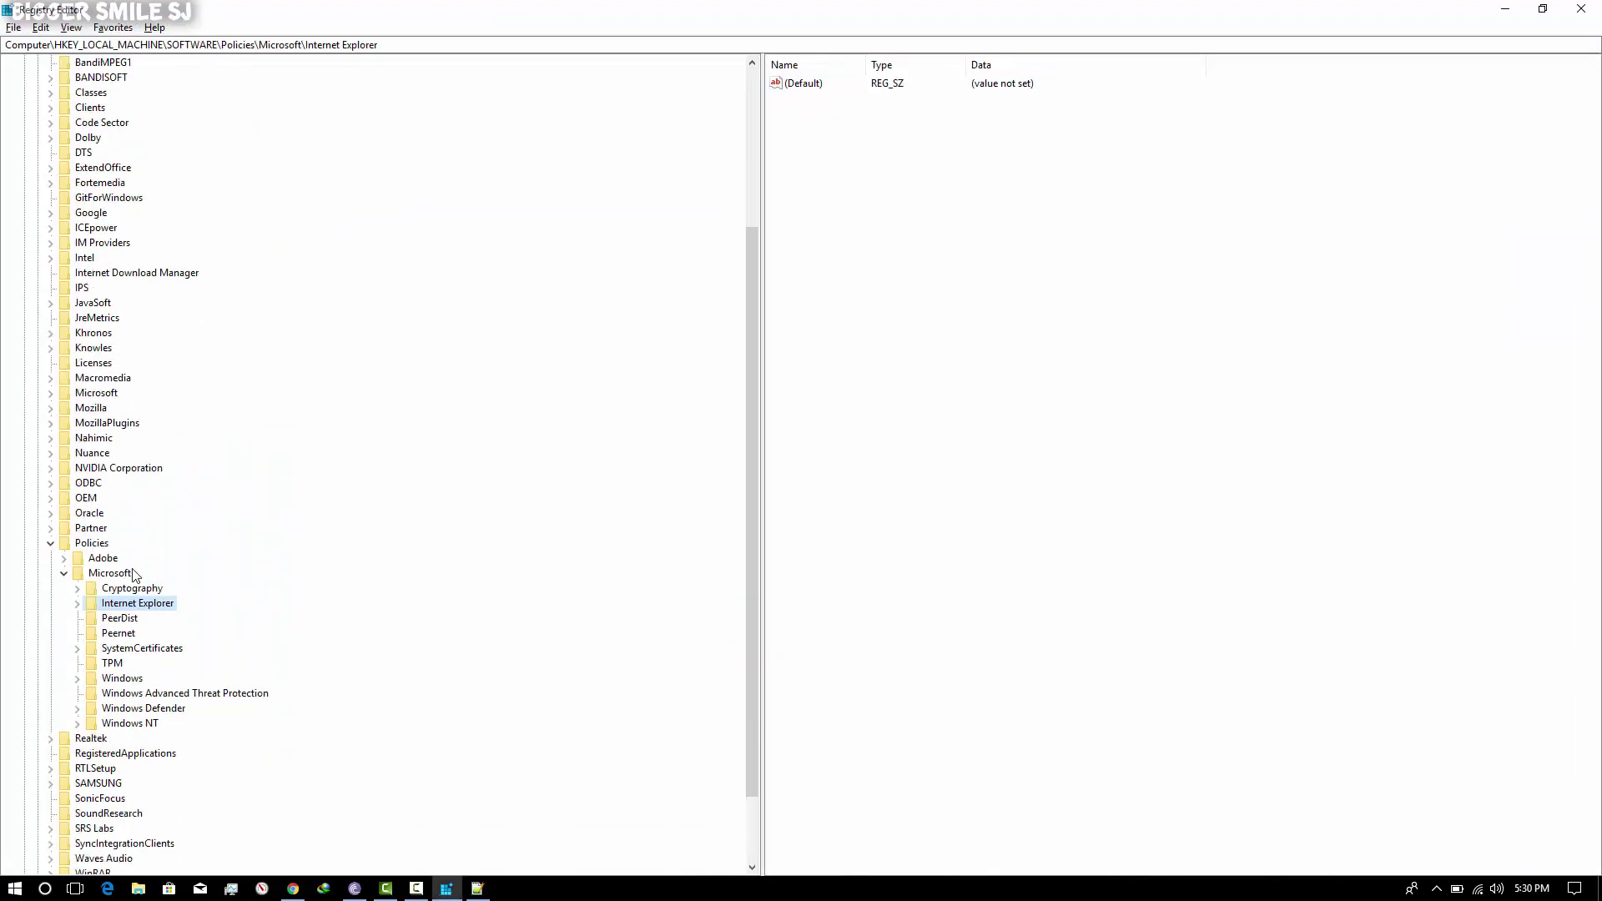
{"action": "left_click", "coordinate": [78, 678]}
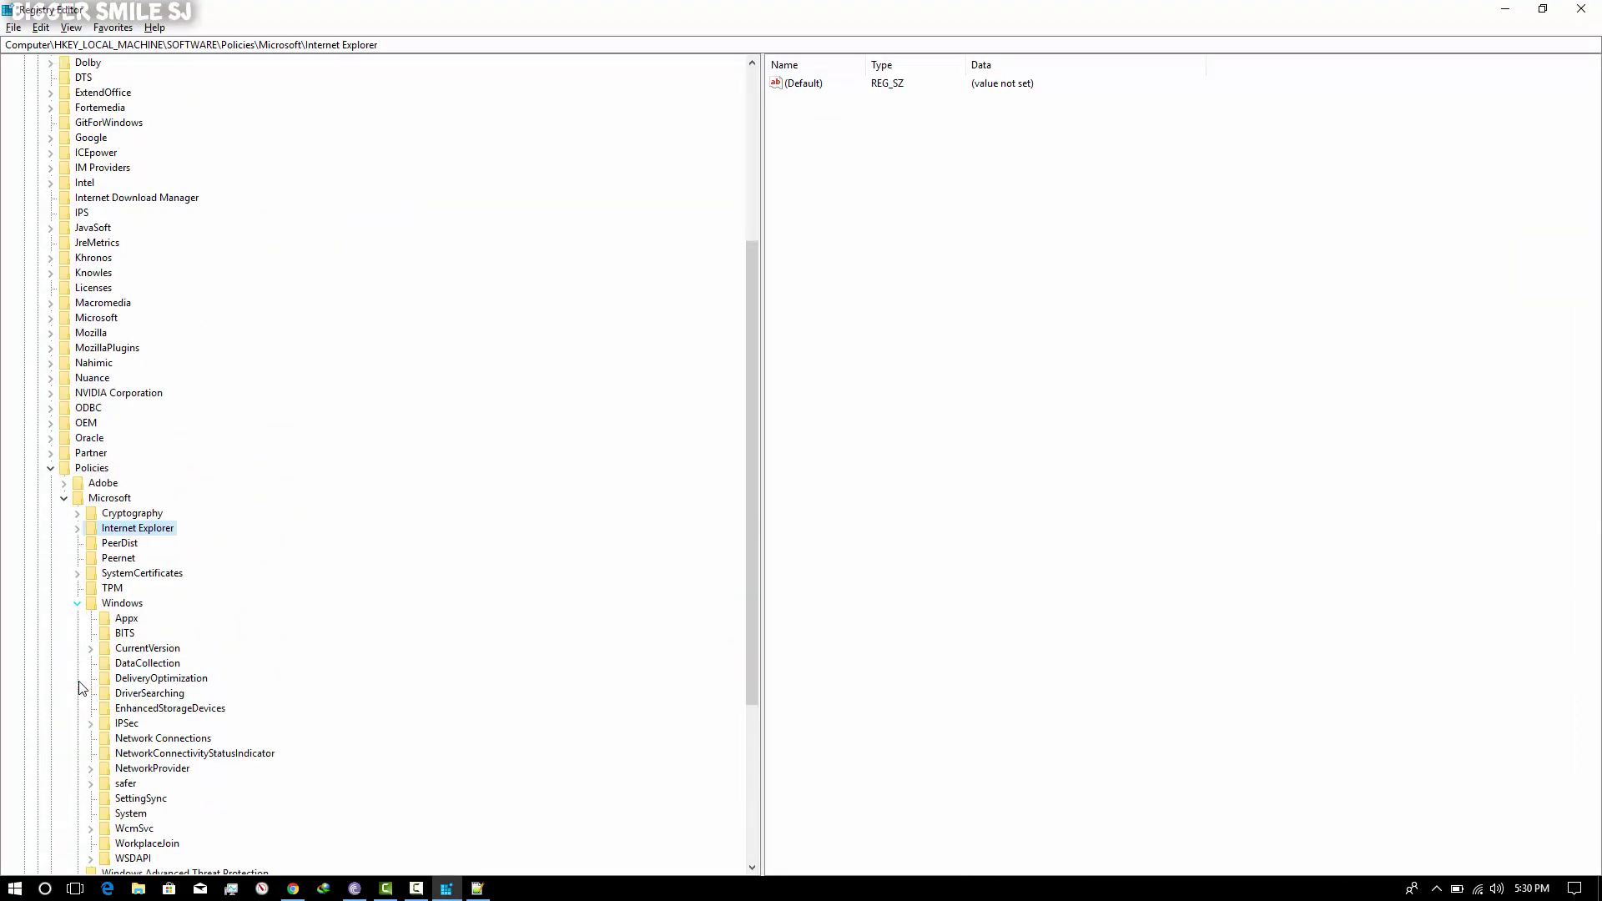
{"action": "scroll", "coordinate": [215, 707], "scroll_direction": "down", "scroll_amount": 5}
{"action": "key", "text": "alt+Tab"}
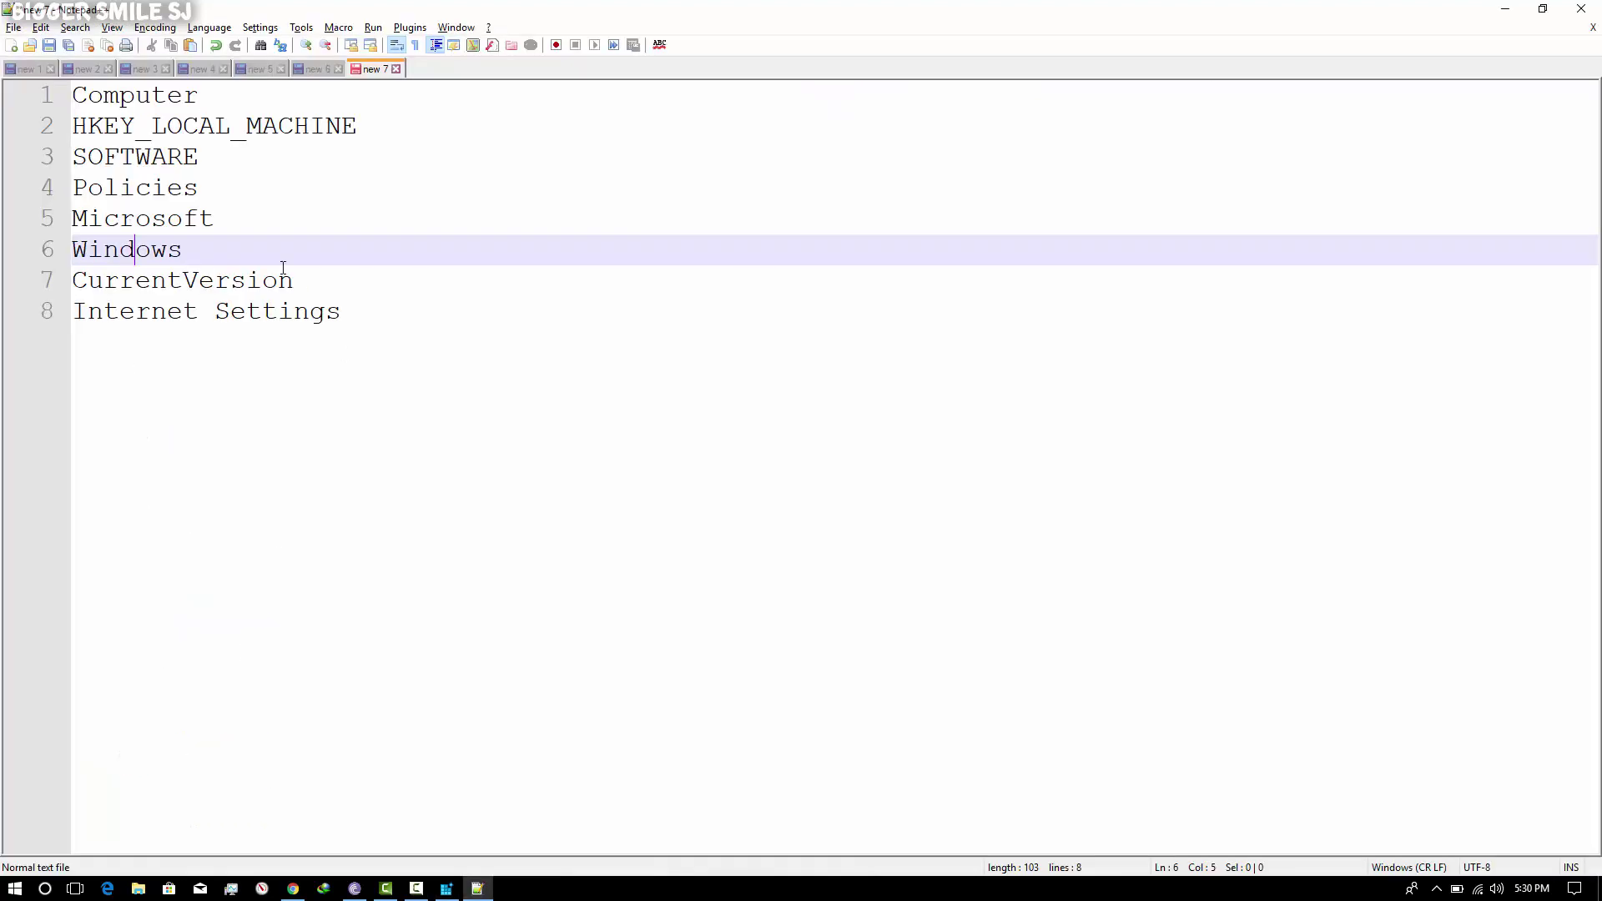
{"action": "key", "text": "alt+Tab"}
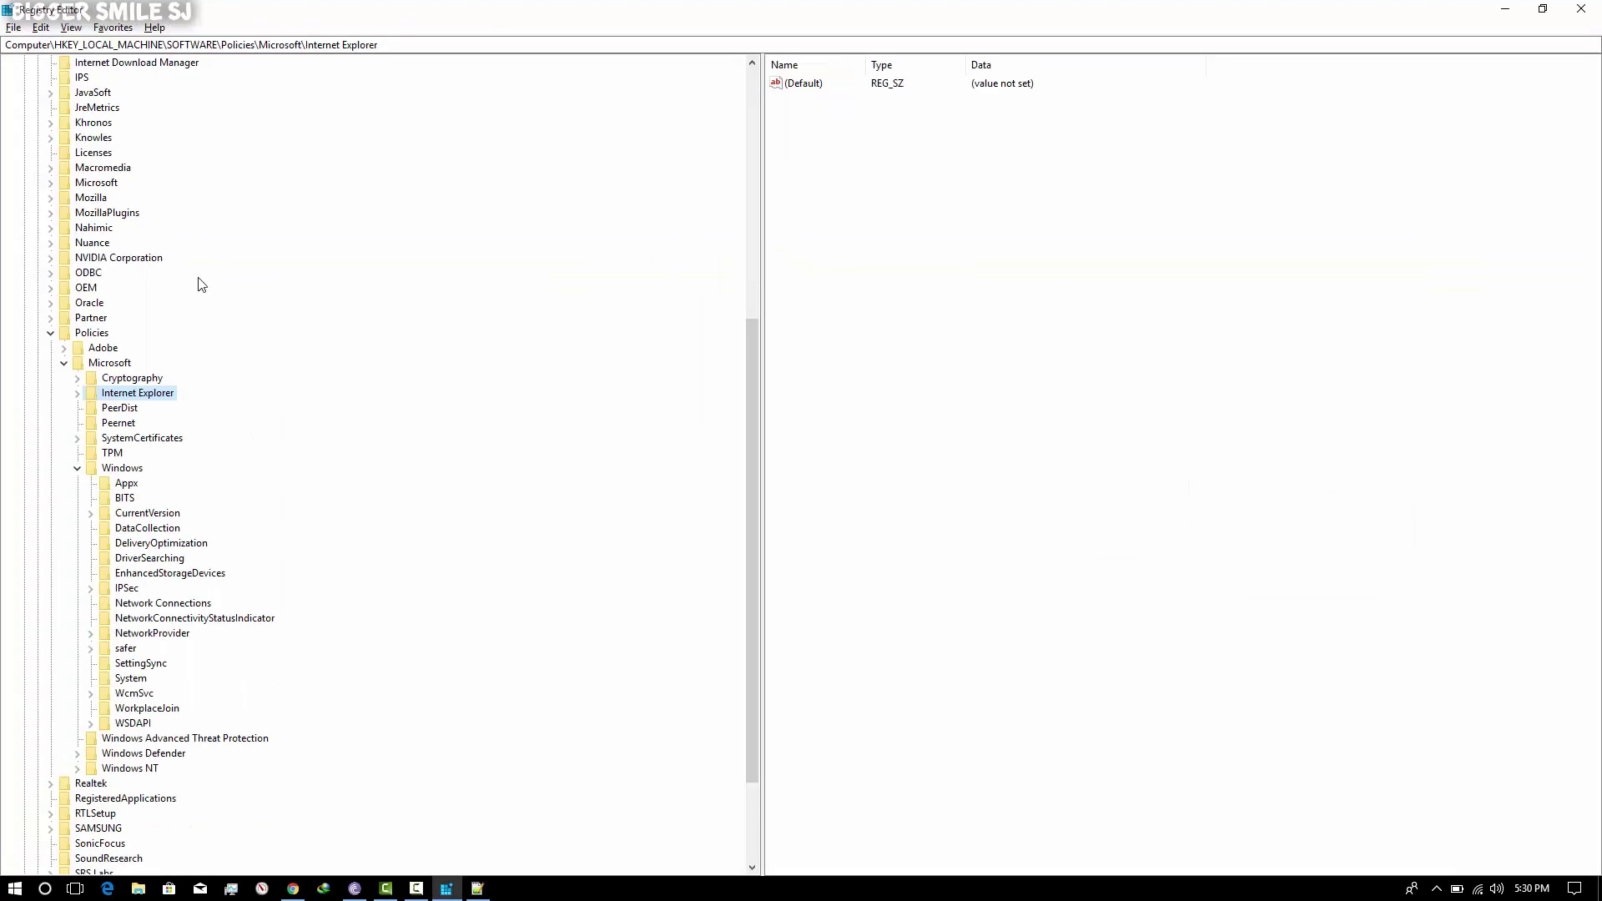
{"action": "left_click", "coordinate": [125, 513]}
{"action": "left_click", "coordinate": [91, 514]}
- Open the Internet Settings key under CurrentVersion to view its values
{"action": "key", "text": "alt+Tab"}
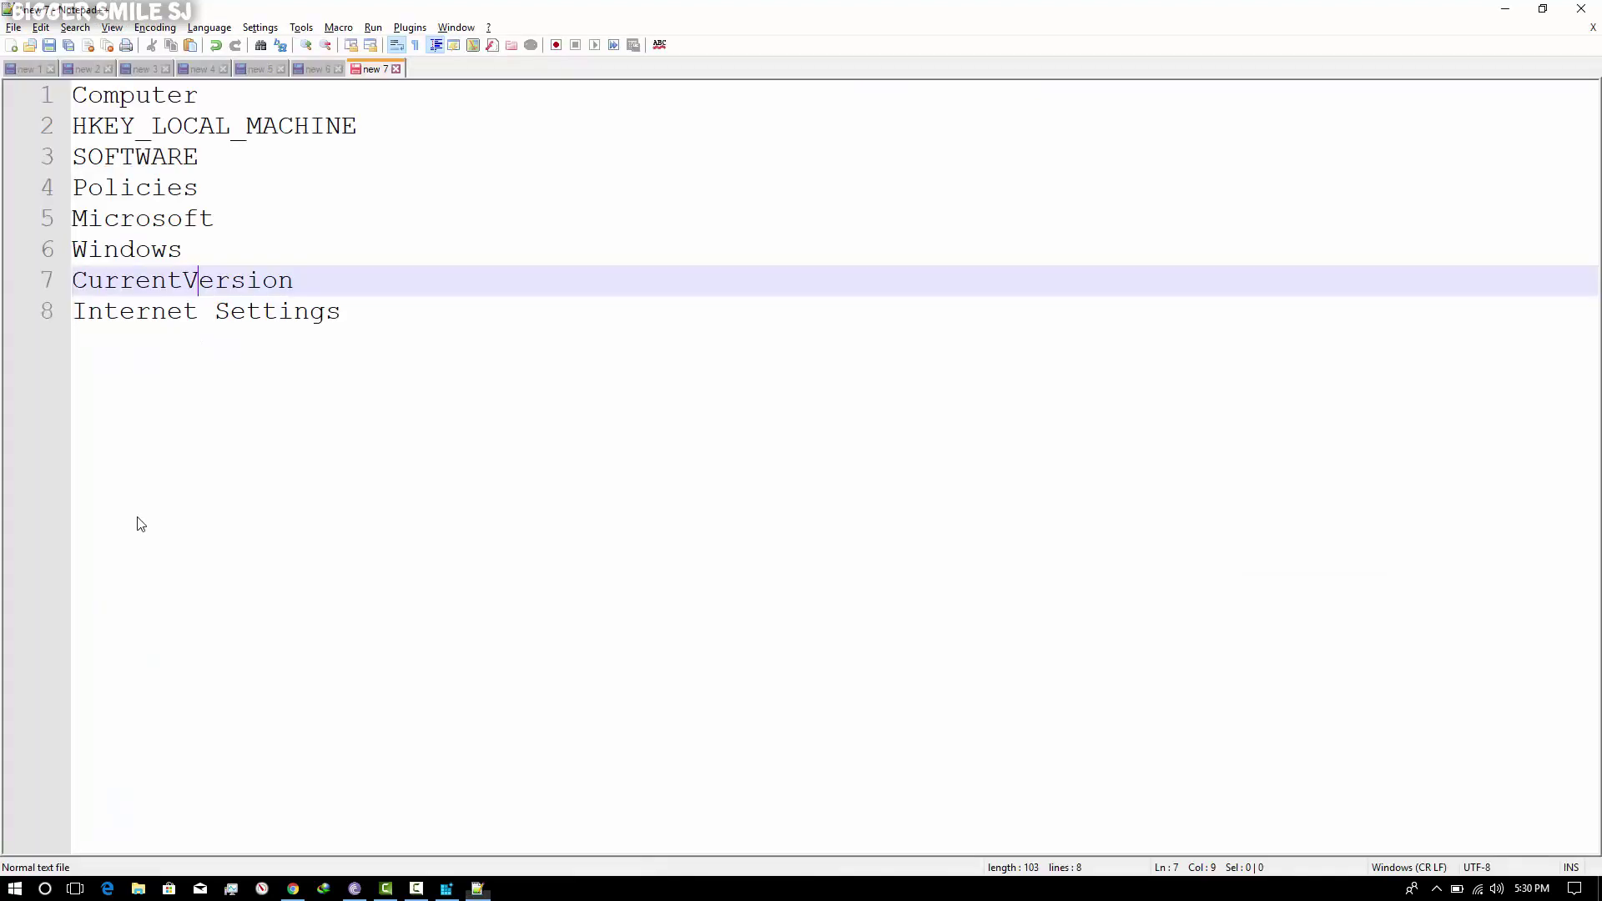
{"action": "left_click", "coordinate": [253, 315]}
{"action": "key", "text": "alt+Tab"}
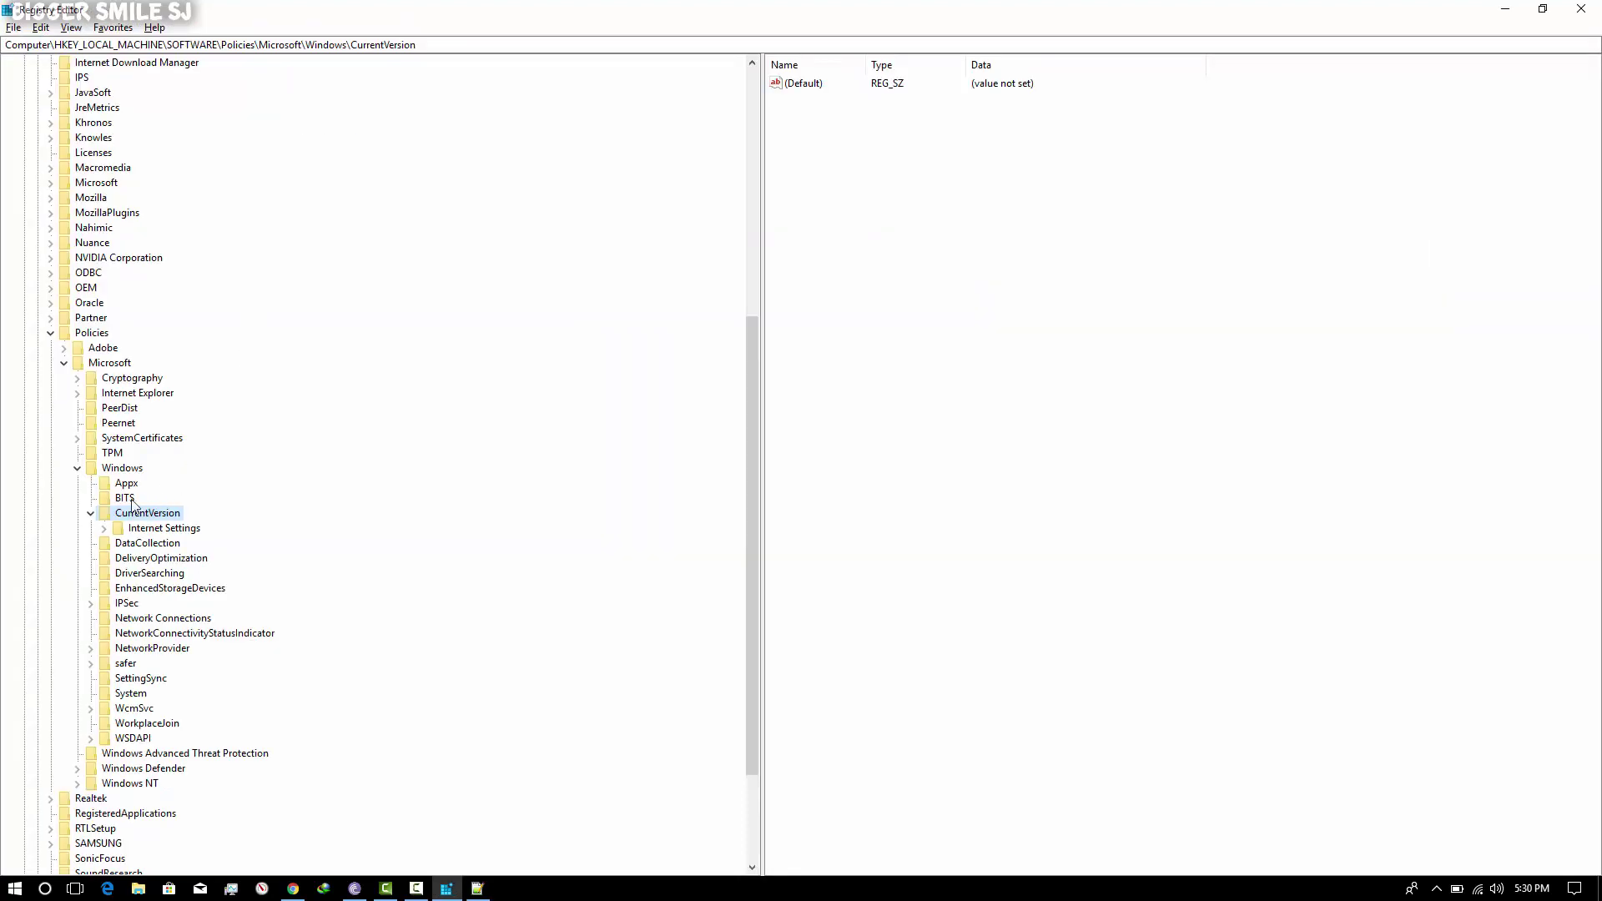
{"action": "left_click", "coordinate": [104, 528]}
{"action": "left_click", "coordinate": [163, 529]}
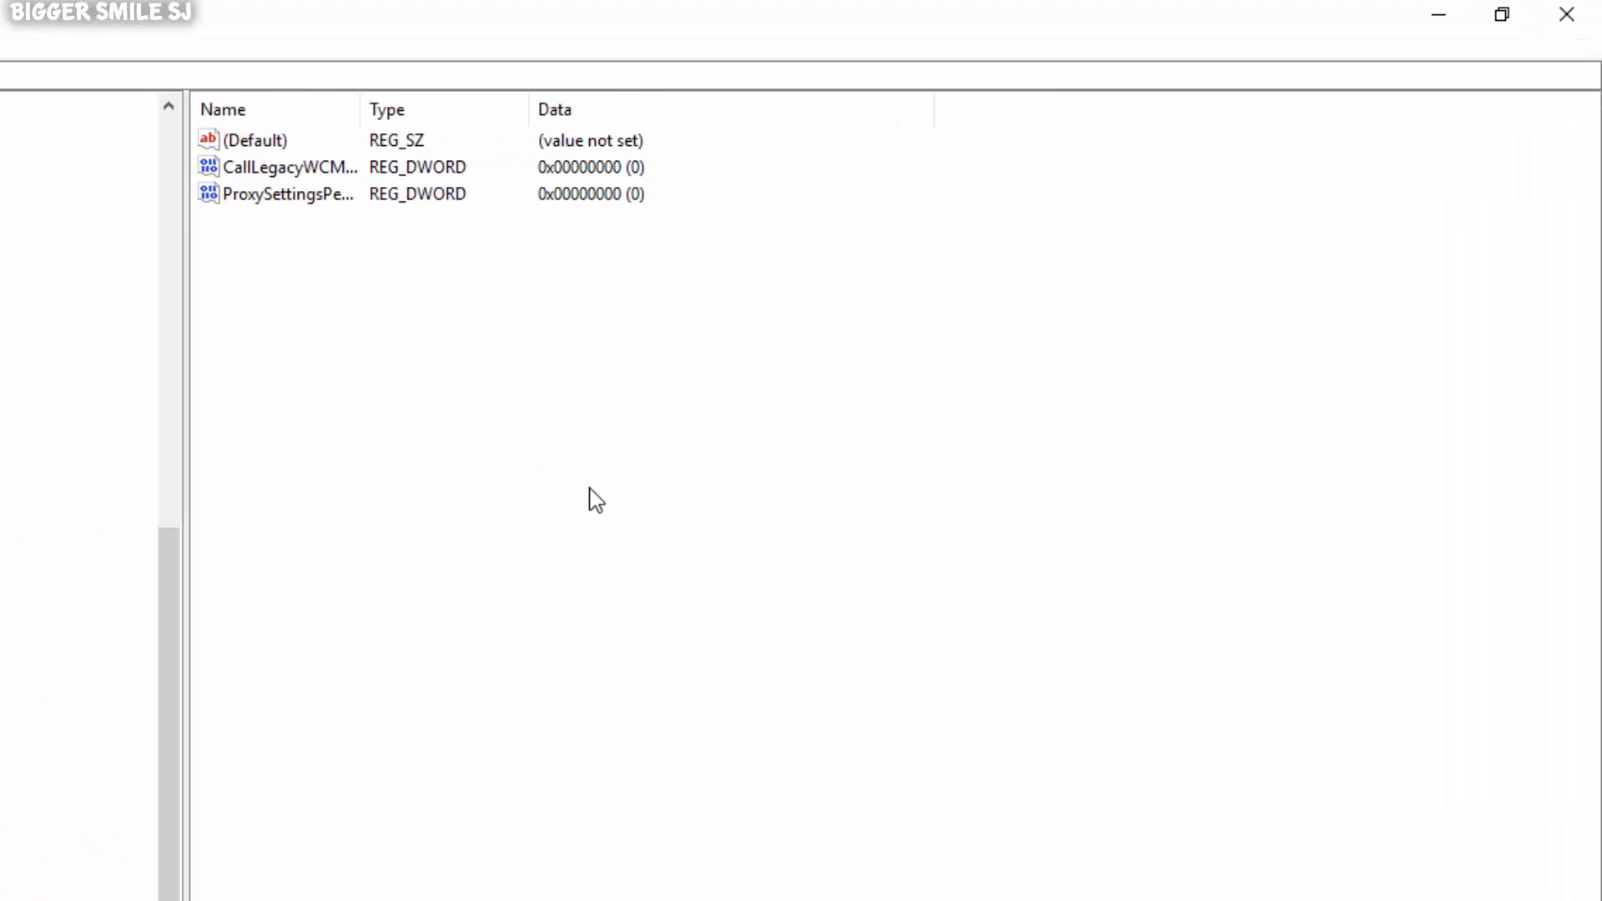
- Delete the ProxySettings DWORD value from Internet Settings and confirm the deletion
{"action": "left_click", "coordinate": [295, 202]}
{"action": "right_click", "coordinate": [296, 202]}
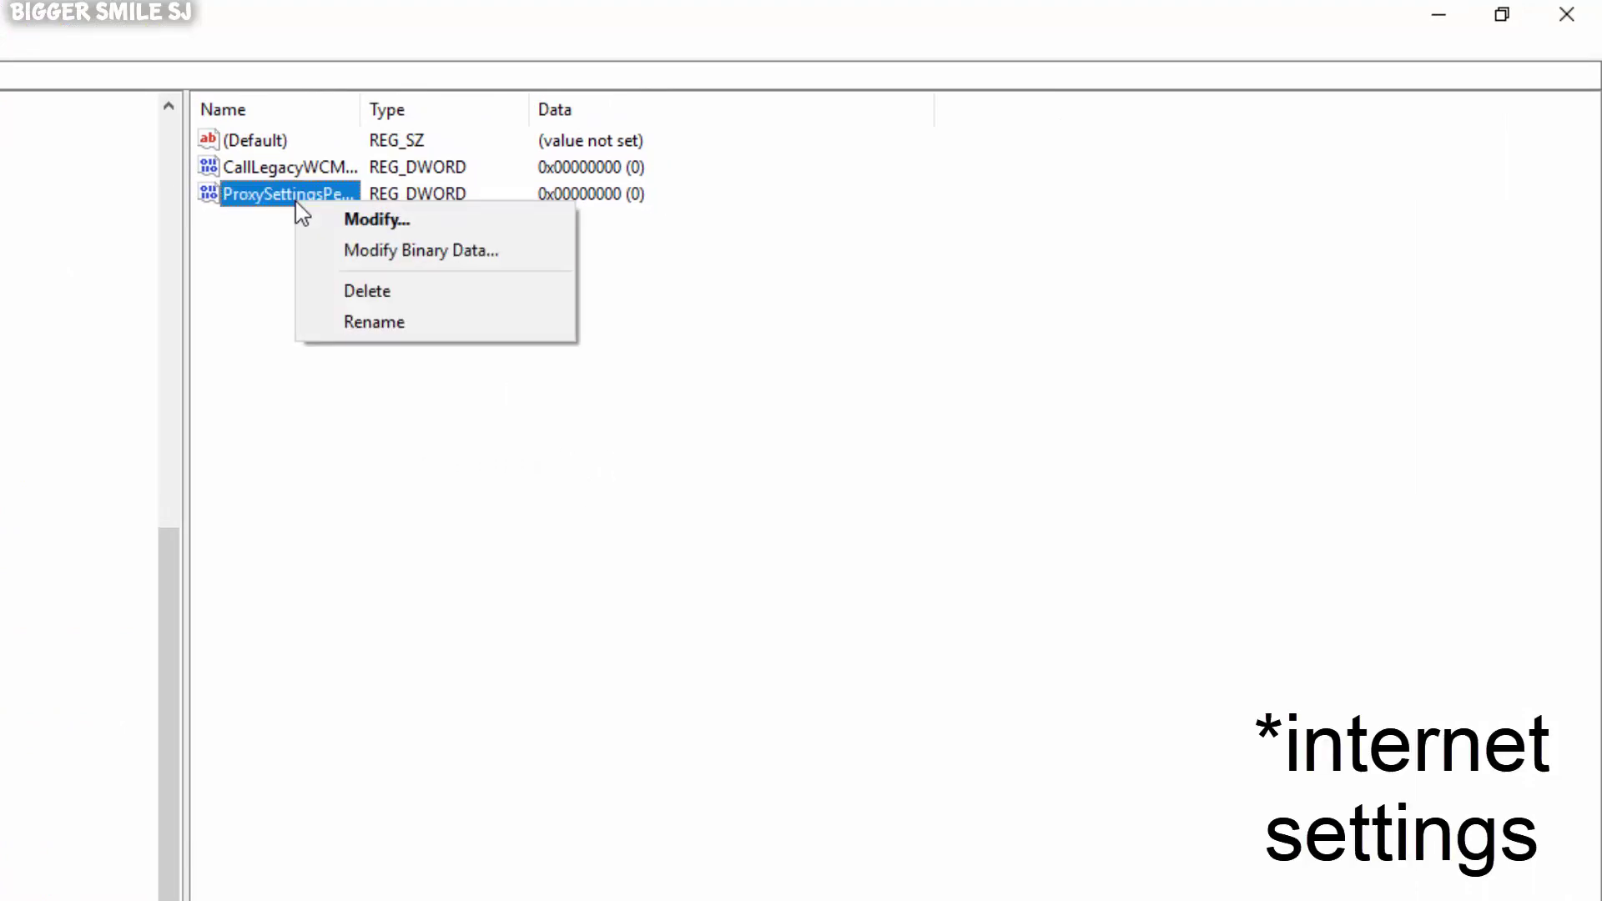
{"action": "left_click", "coordinate": [325, 291]}
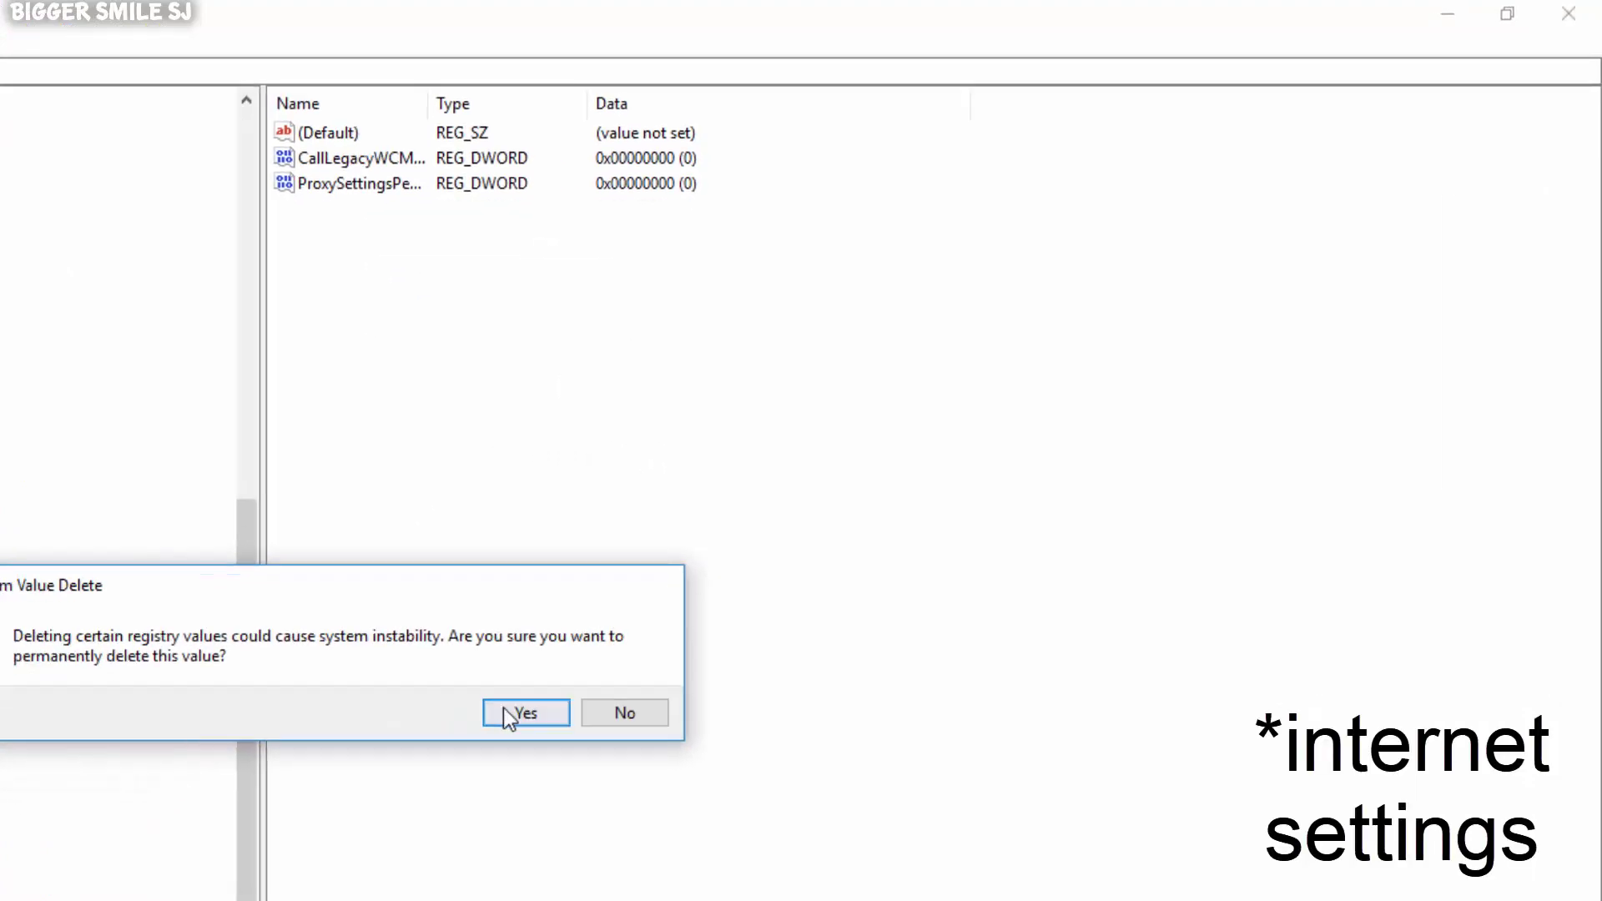
{"action": "left_click", "coordinate": [458, 751]}
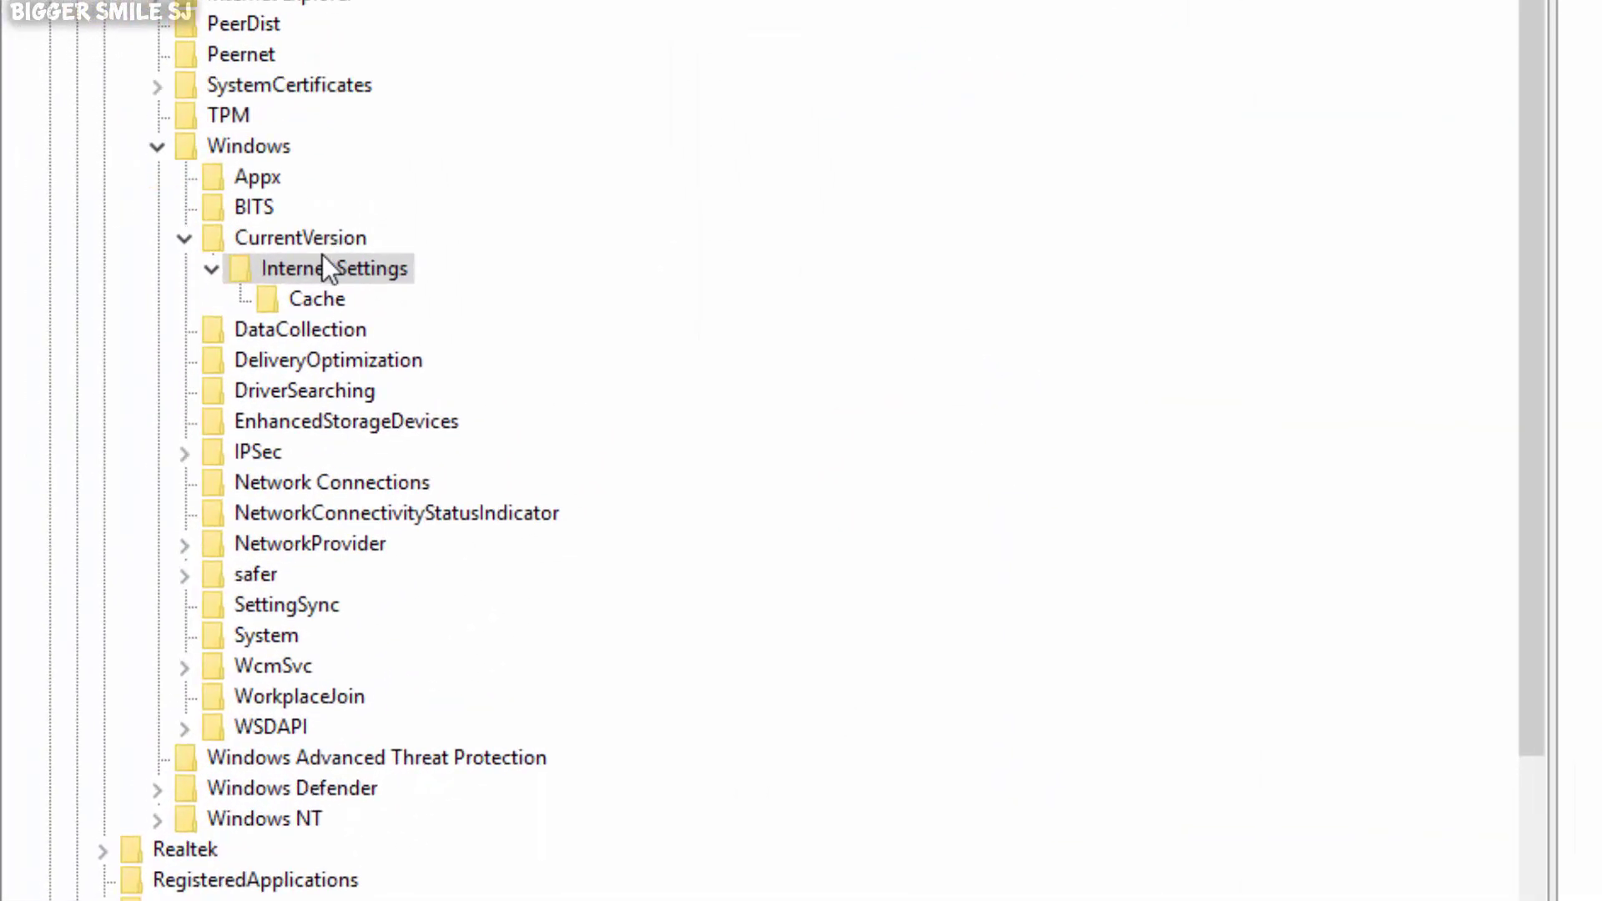
{"action": "left_click", "coordinate": [309, 265]}
{"action": "right_click", "coordinate": [308, 262]}
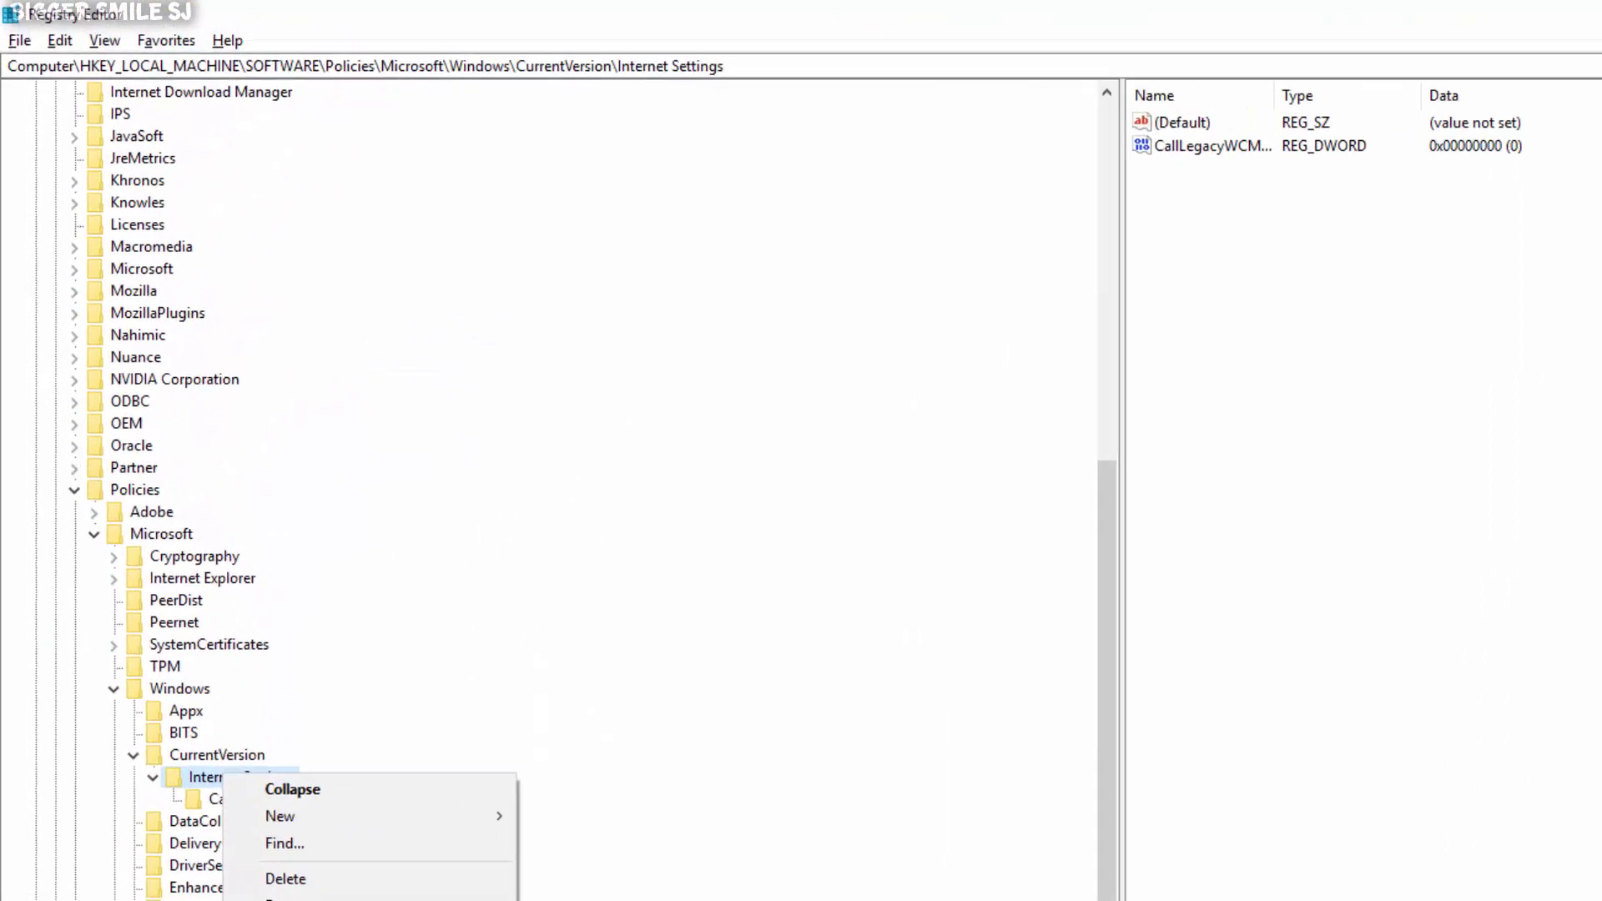
{"action": "left_click", "coordinate": [178, 658]}
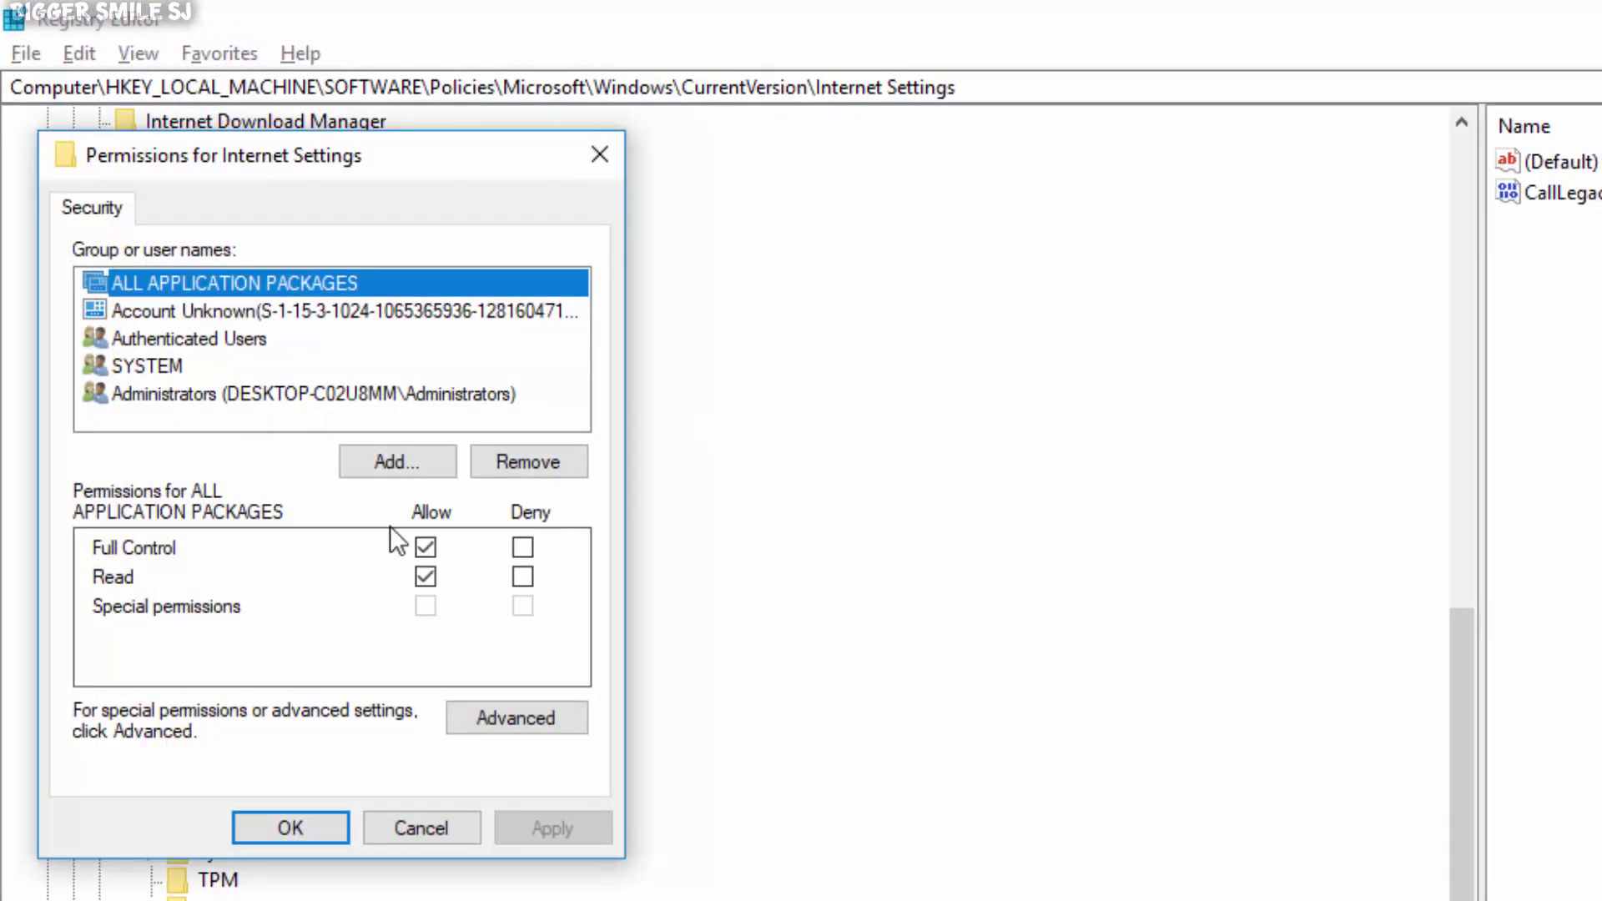
{"action": "left_click", "coordinate": [289, 310]}
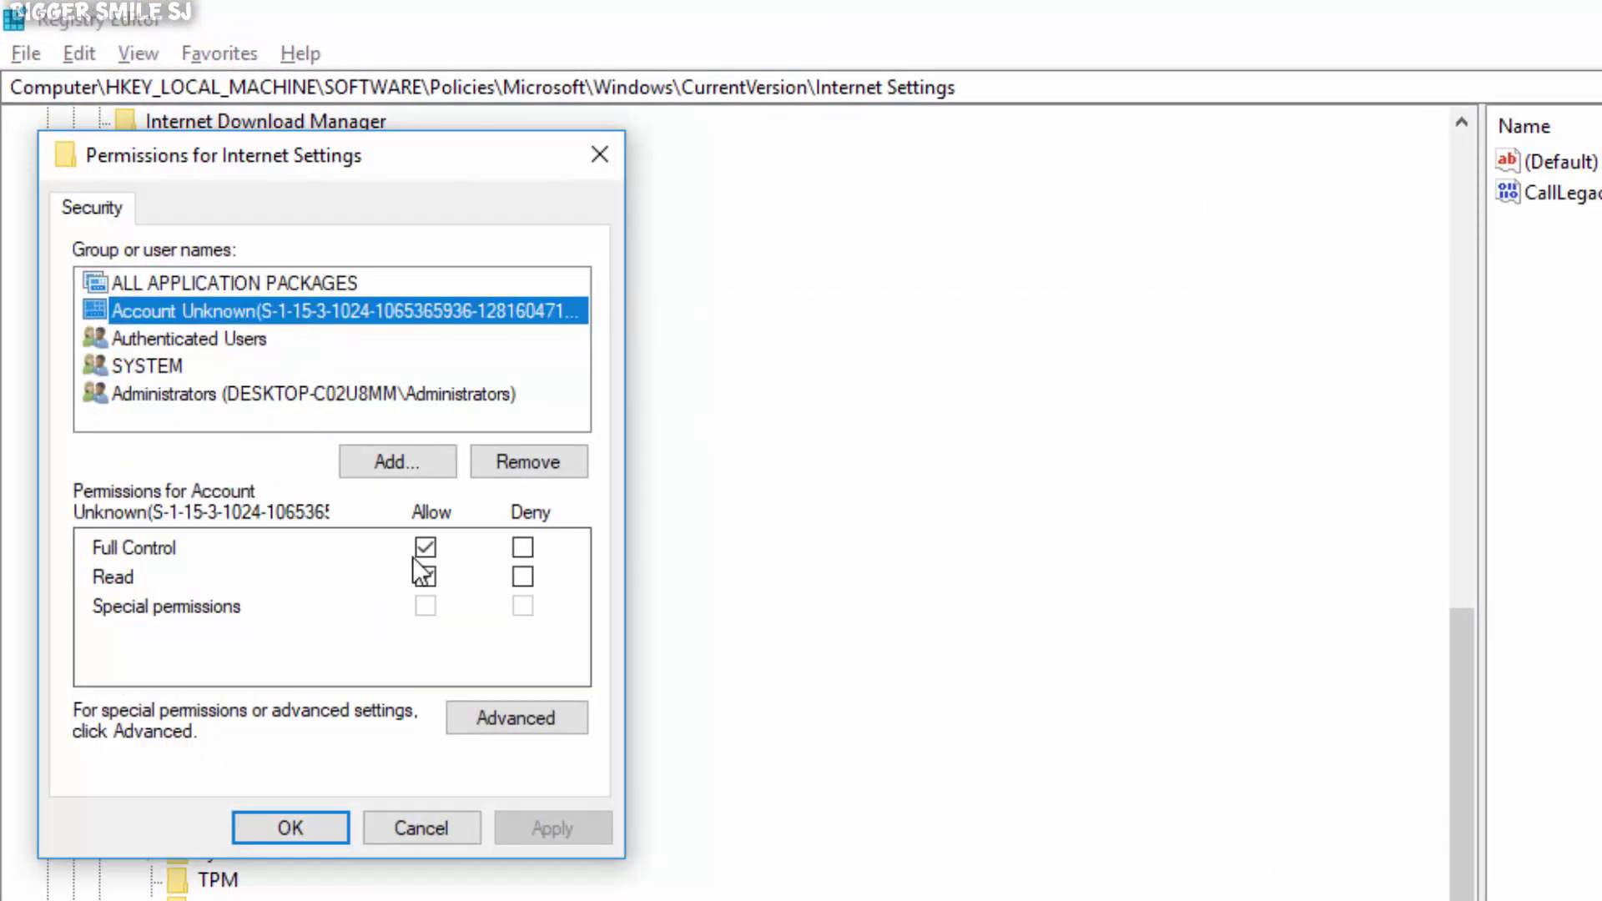
{"action": "left_click", "coordinate": [288, 340]}
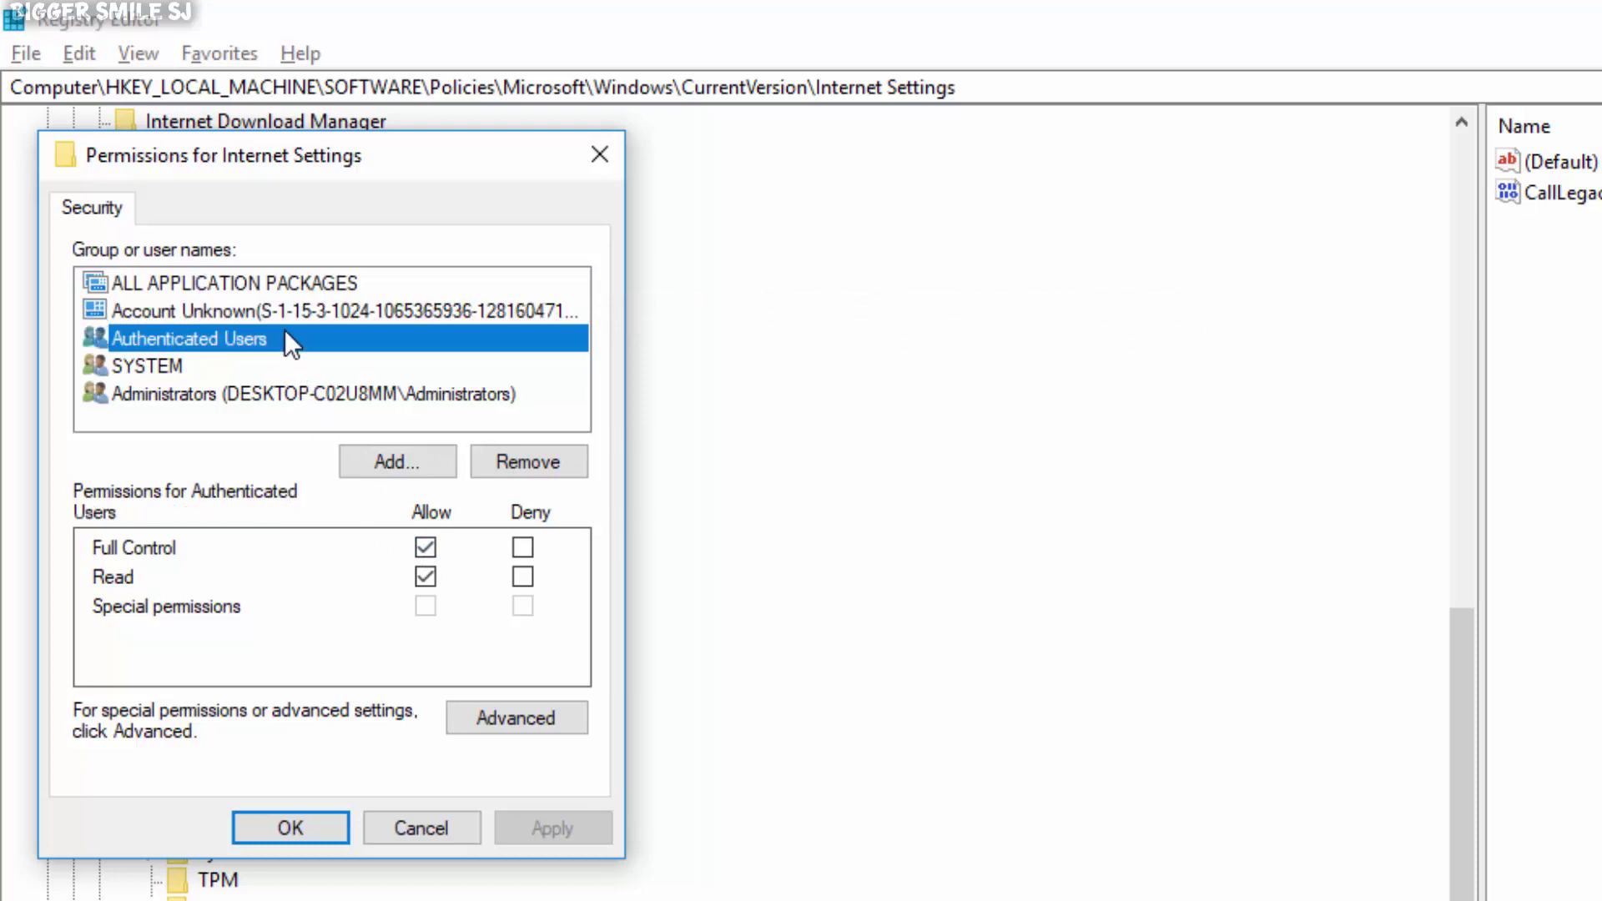
{"action": "left_click", "coordinate": [206, 366]}
{"action": "left_click", "coordinate": [184, 389]}
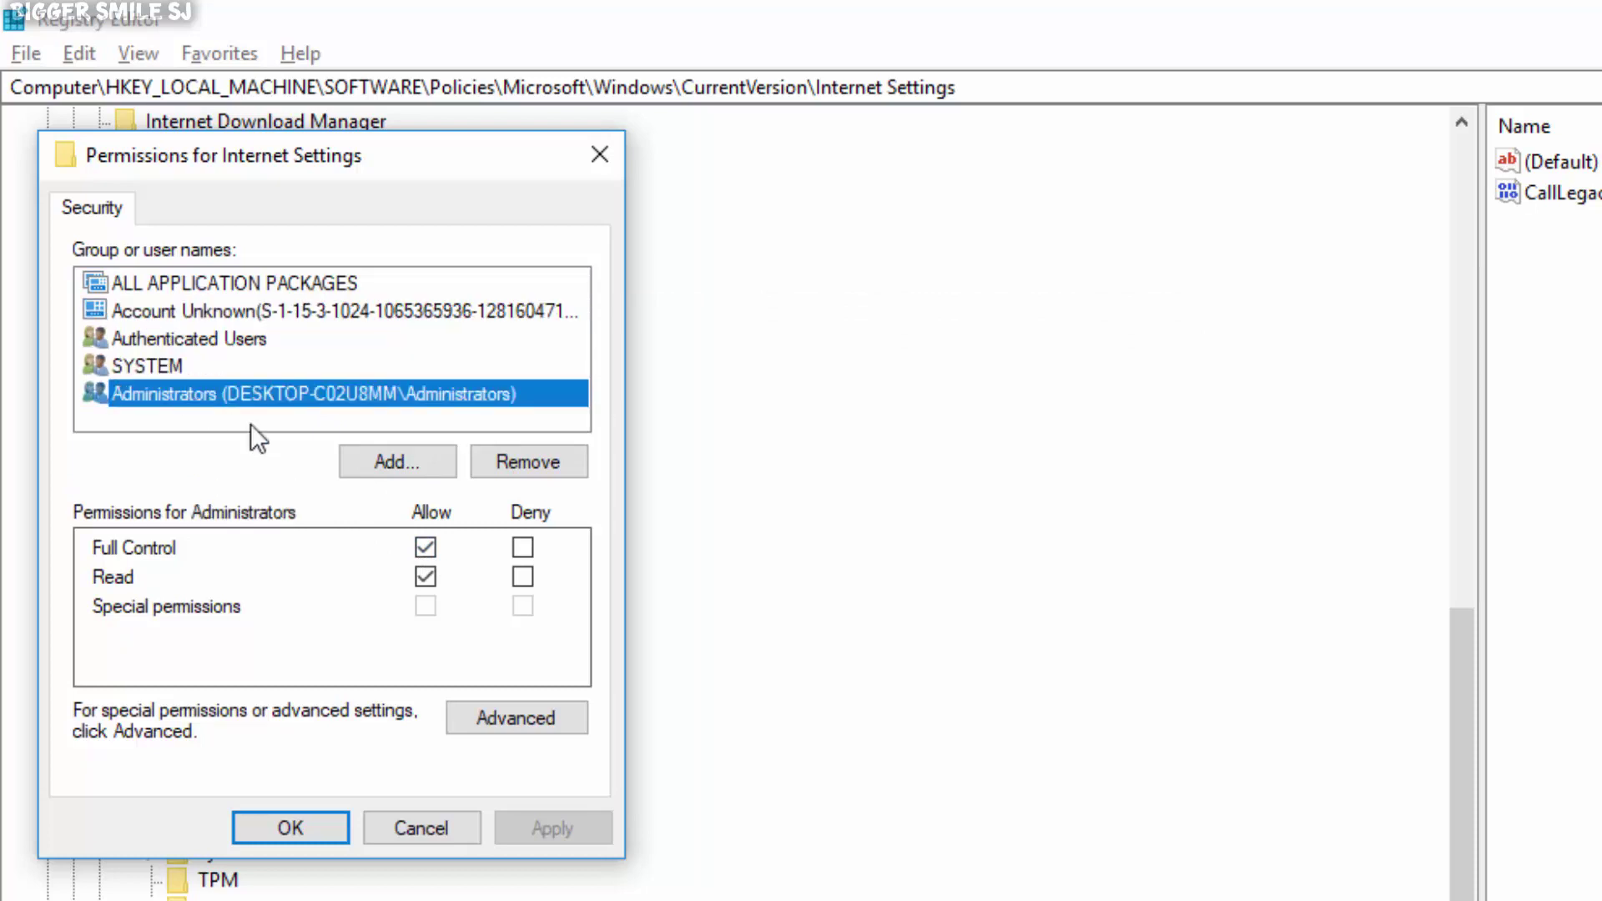
{"action": "left_click", "coordinate": [268, 284]}
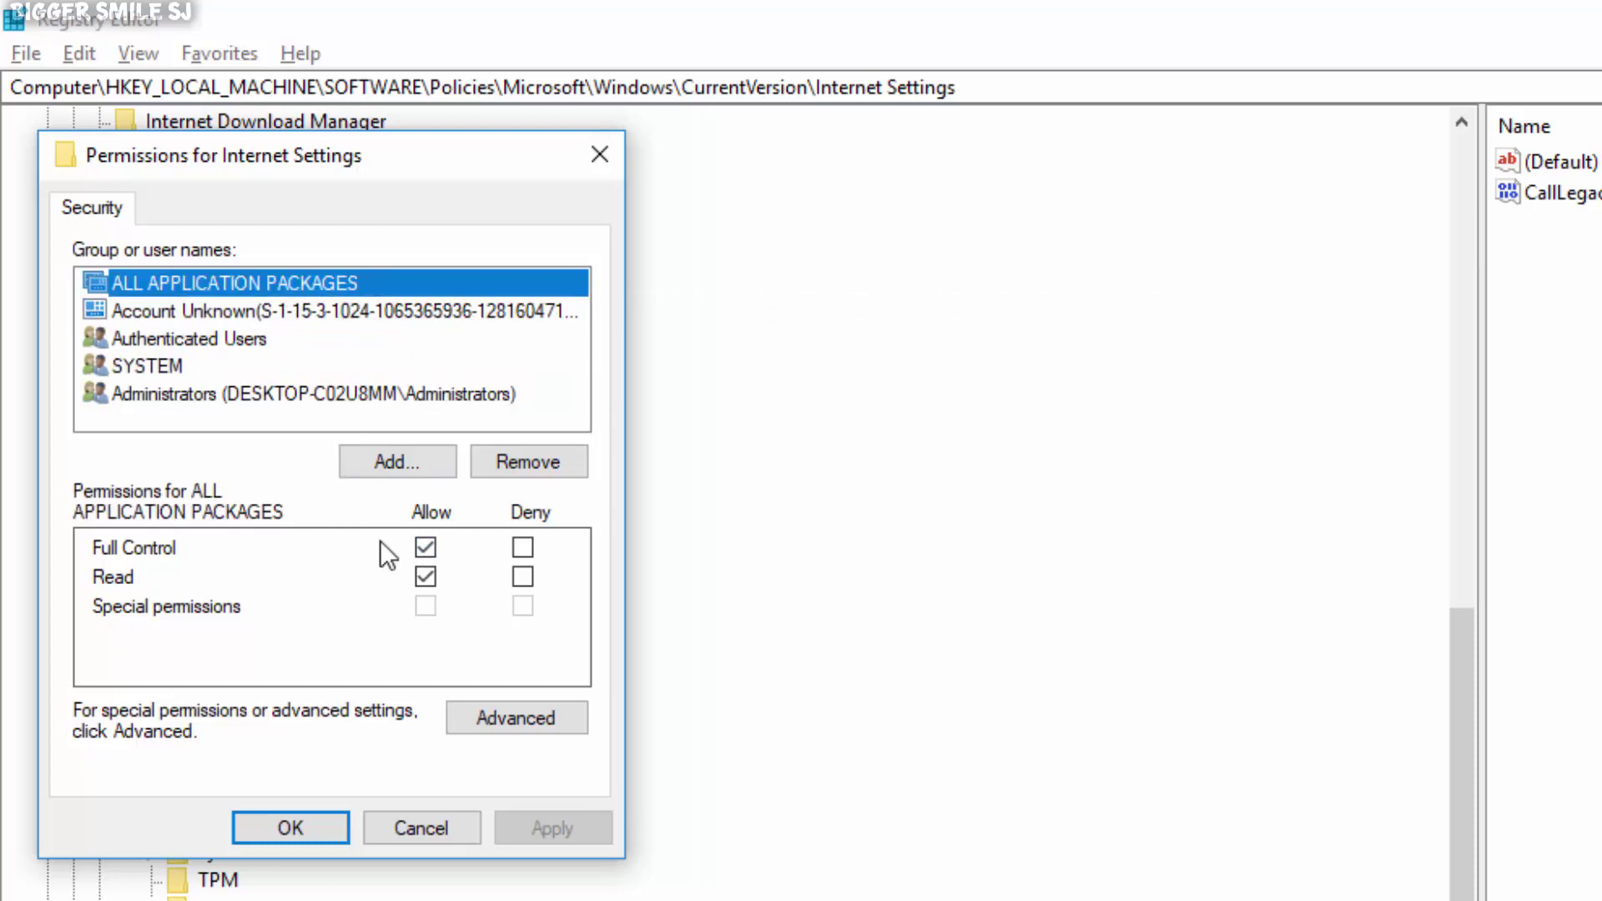
{"action": "left_click", "coordinate": [421, 551]}
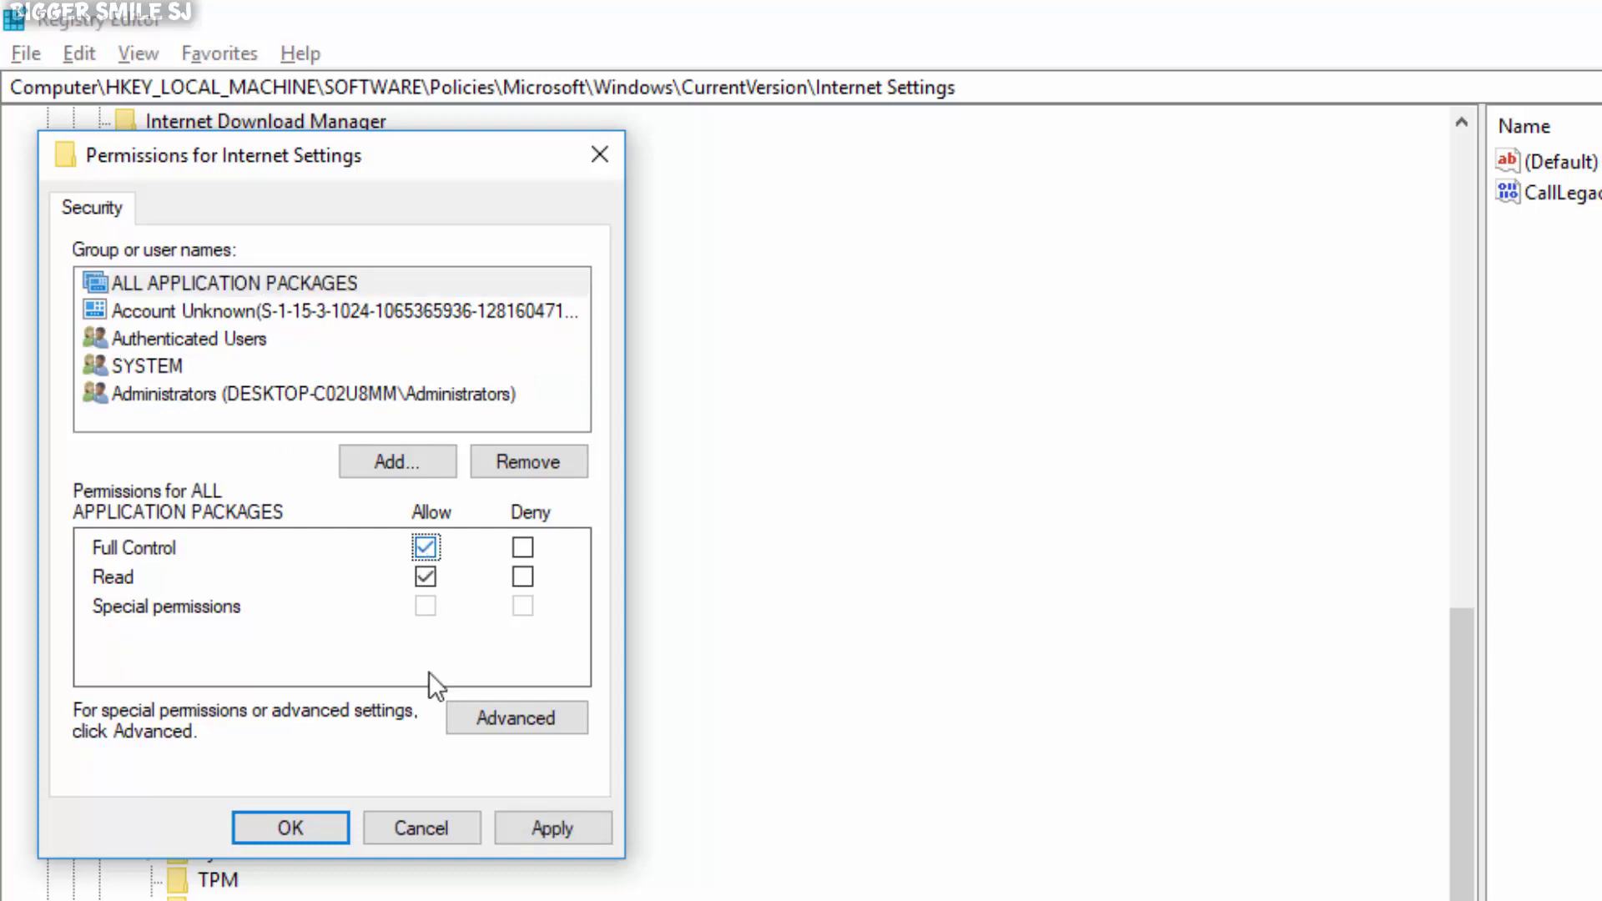
{"action": "left_click", "coordinate": [421, 828]}
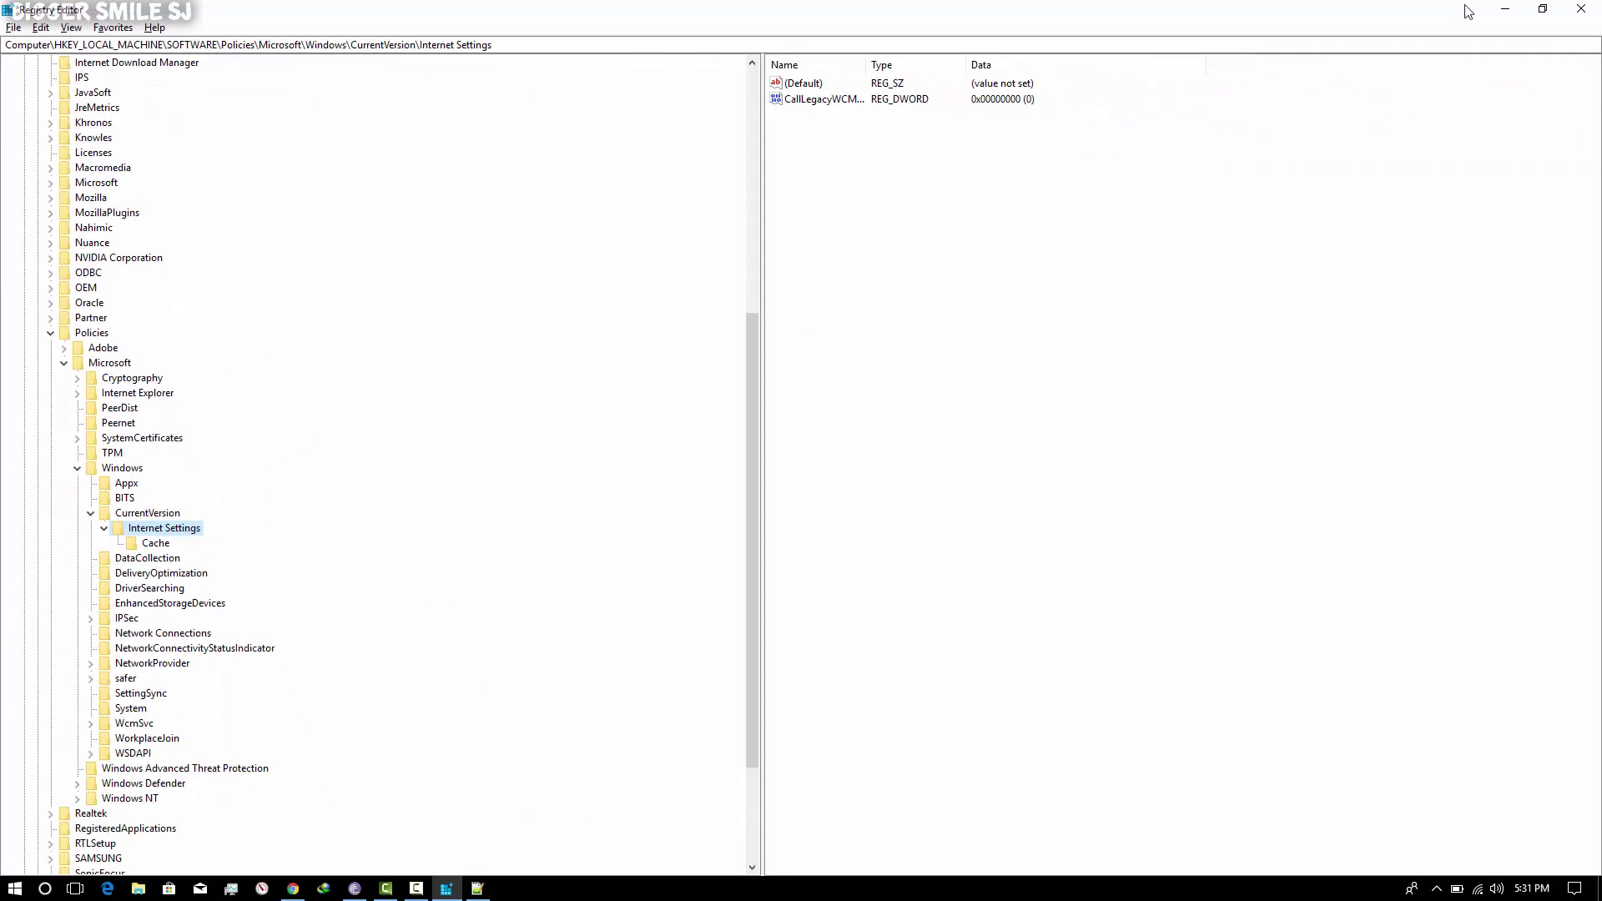
- Close Registry Editor, minimize Notepad++, and search the Start menu for 'inter'
{"action": "left_click", "coordinate": [1582, 8]}
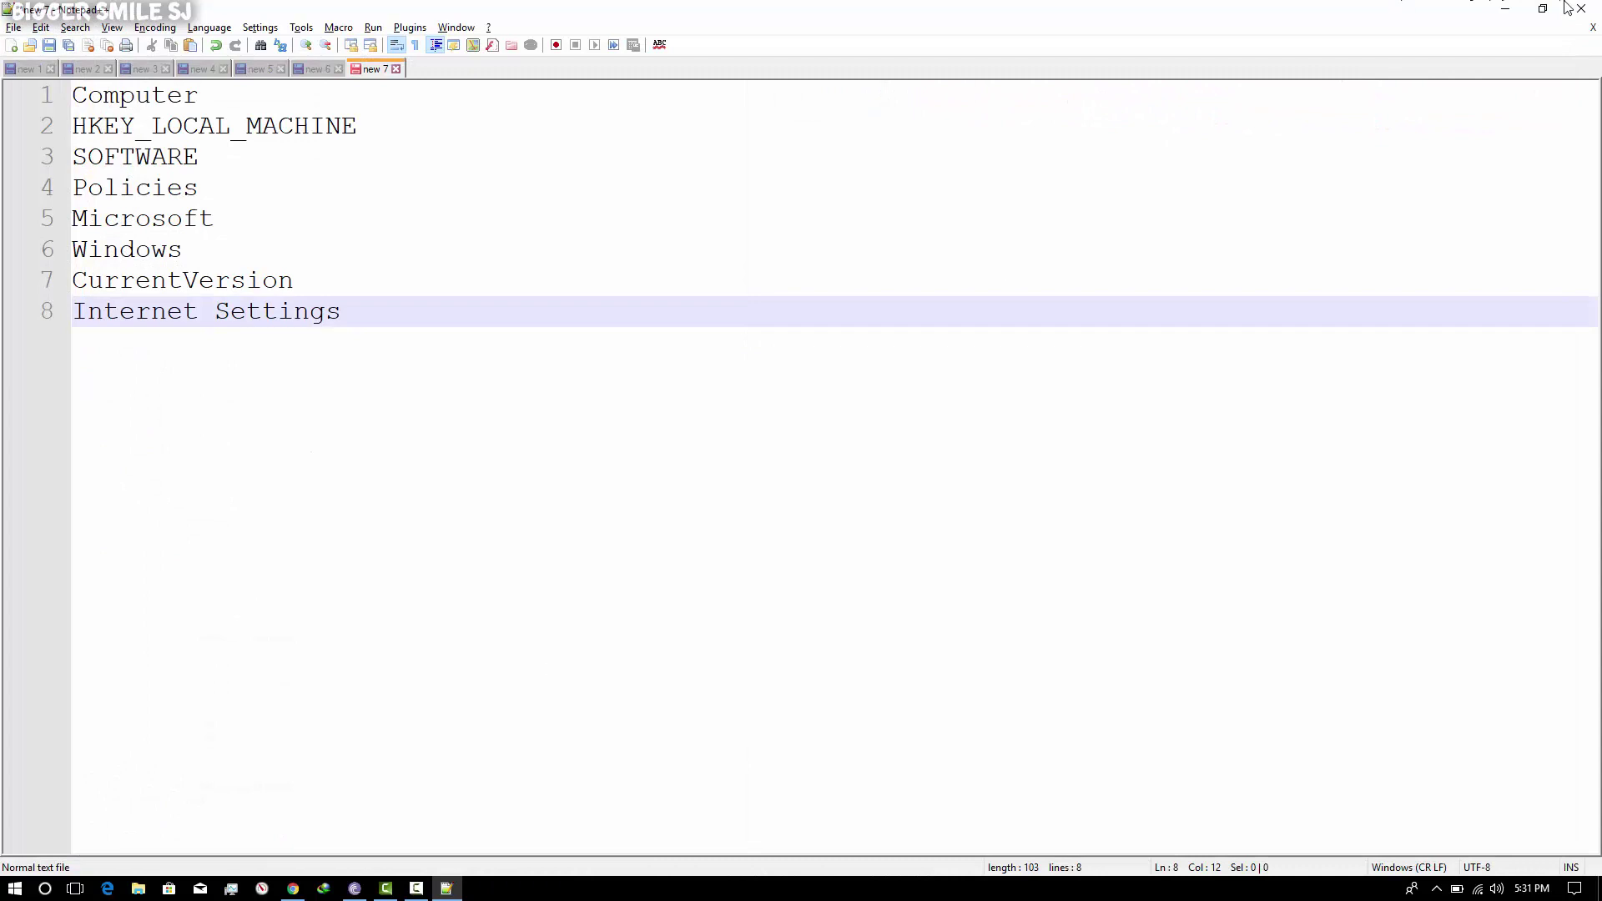
{"action": "left_click", "coordinate": [1507, 8]}
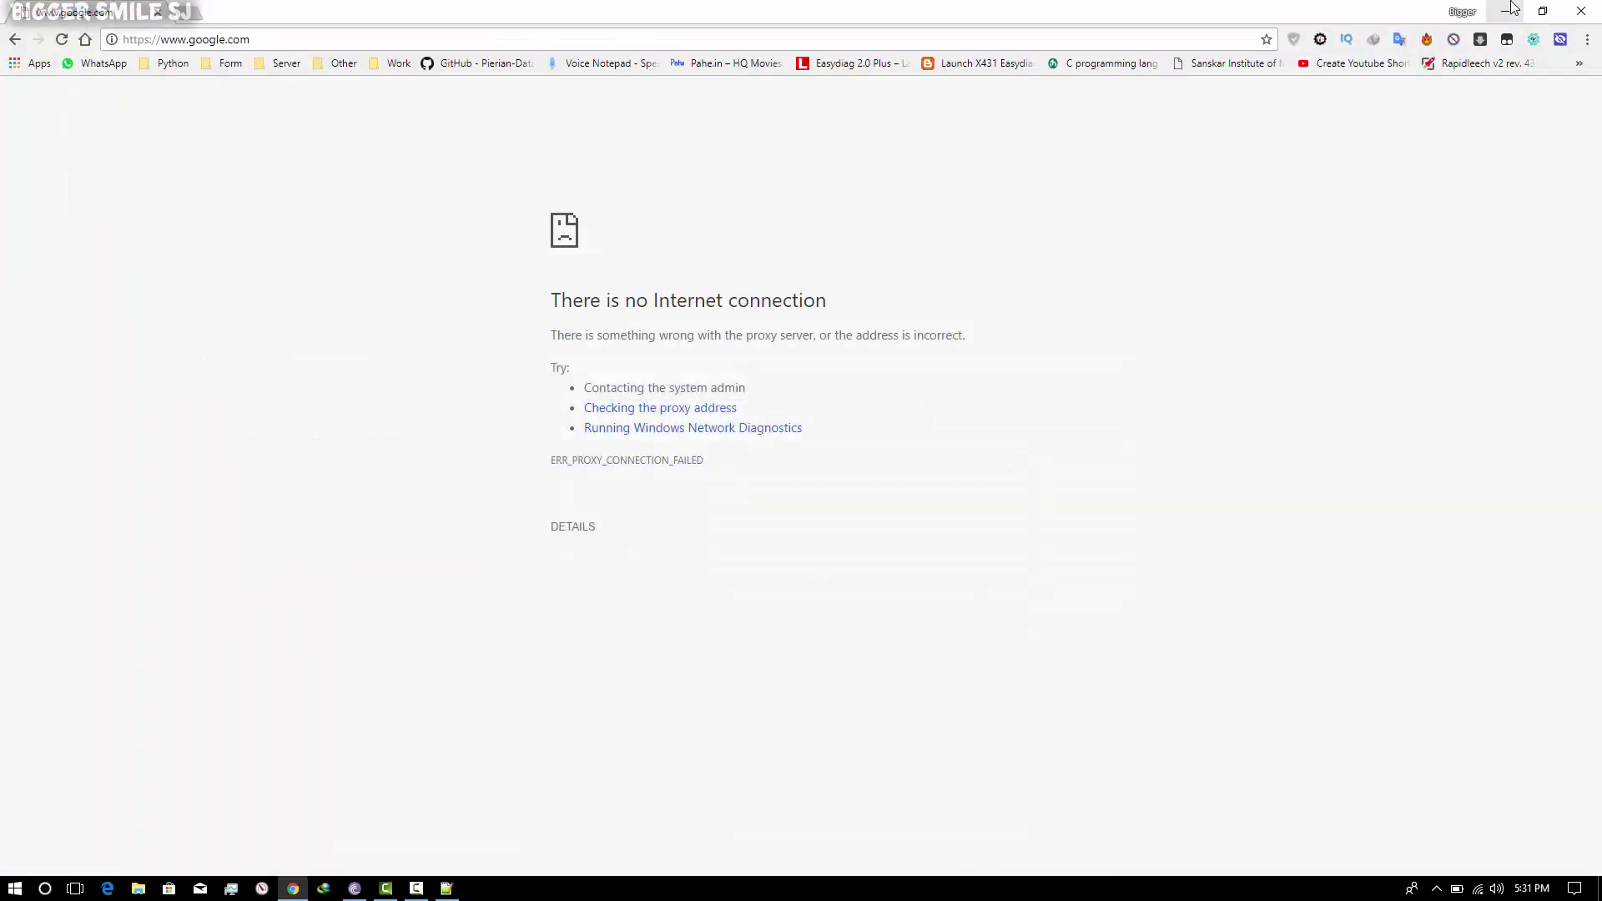
{"action": "key", "text": "super"}
{"action": "key", "text": "super"}
{"action": "key", "text": "super"}
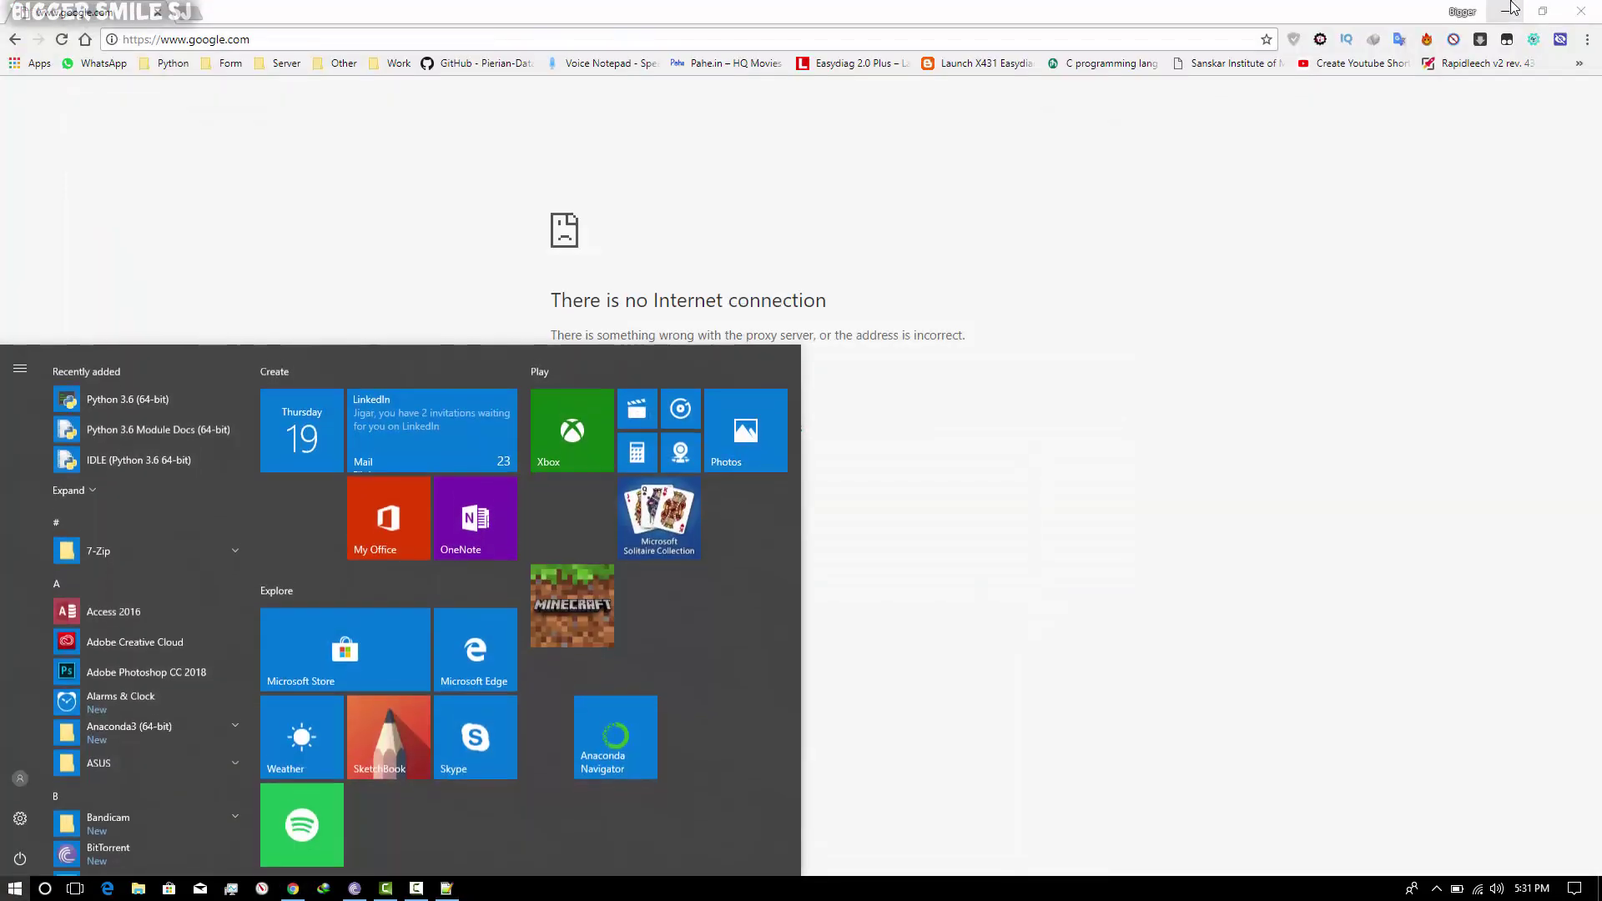
{"action": "type", "text": "inter"}
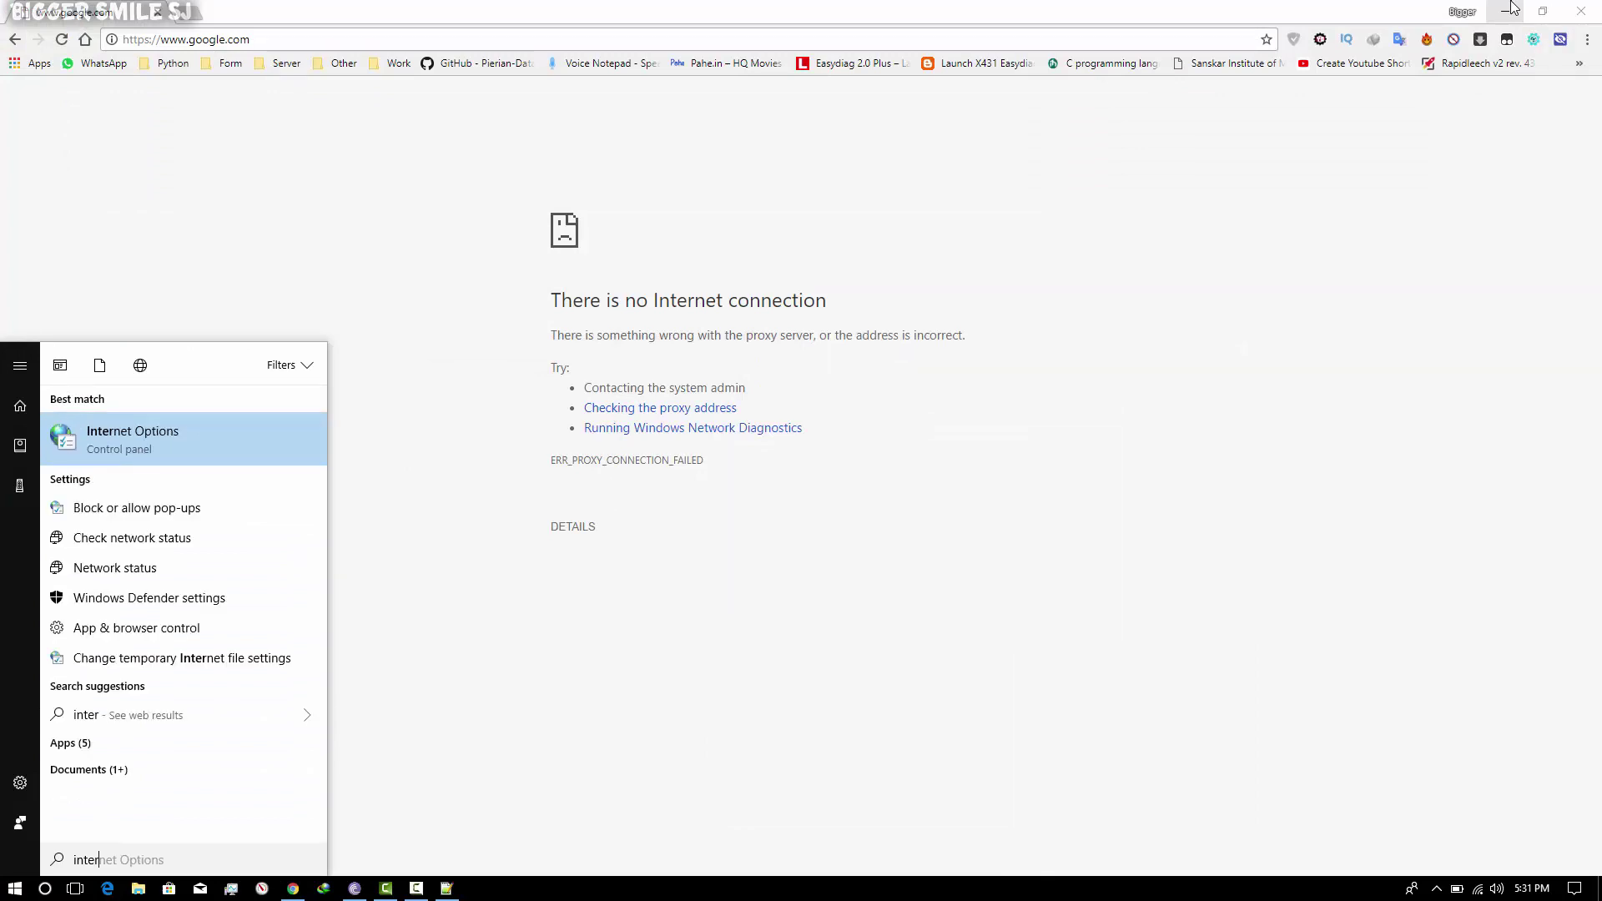
- On Internet Options' Advanced tab, restore advanced settings and reset Internet Explorer to defaults
{"action": "left_click", "coordinate": [168, 429]}
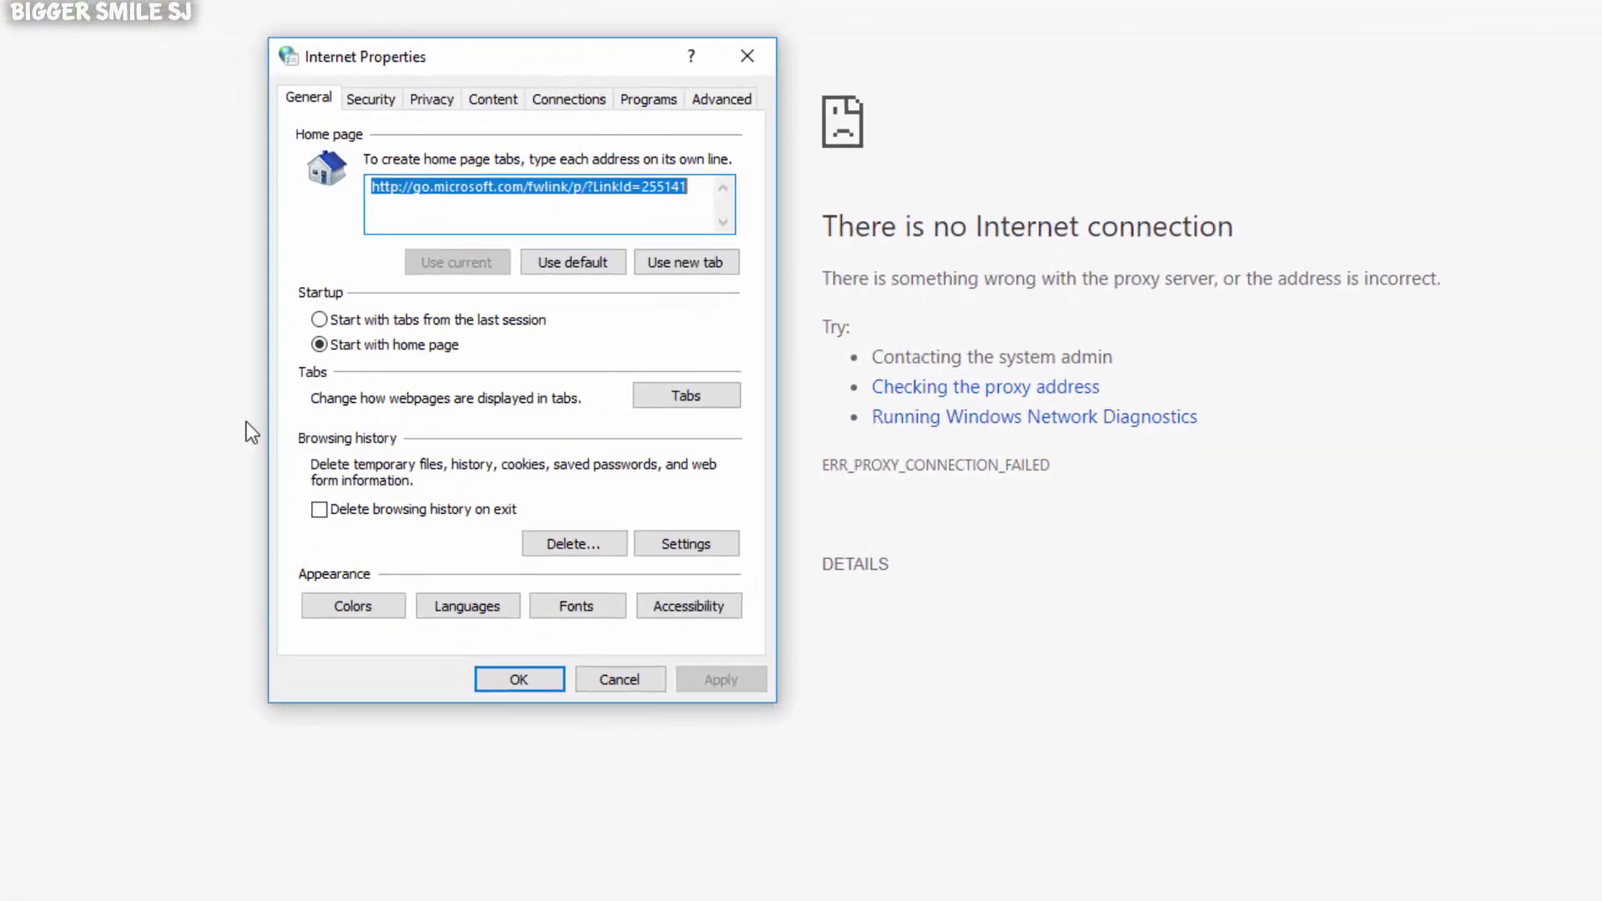
{"action": "left_click", "coordinate": [711, 99]}
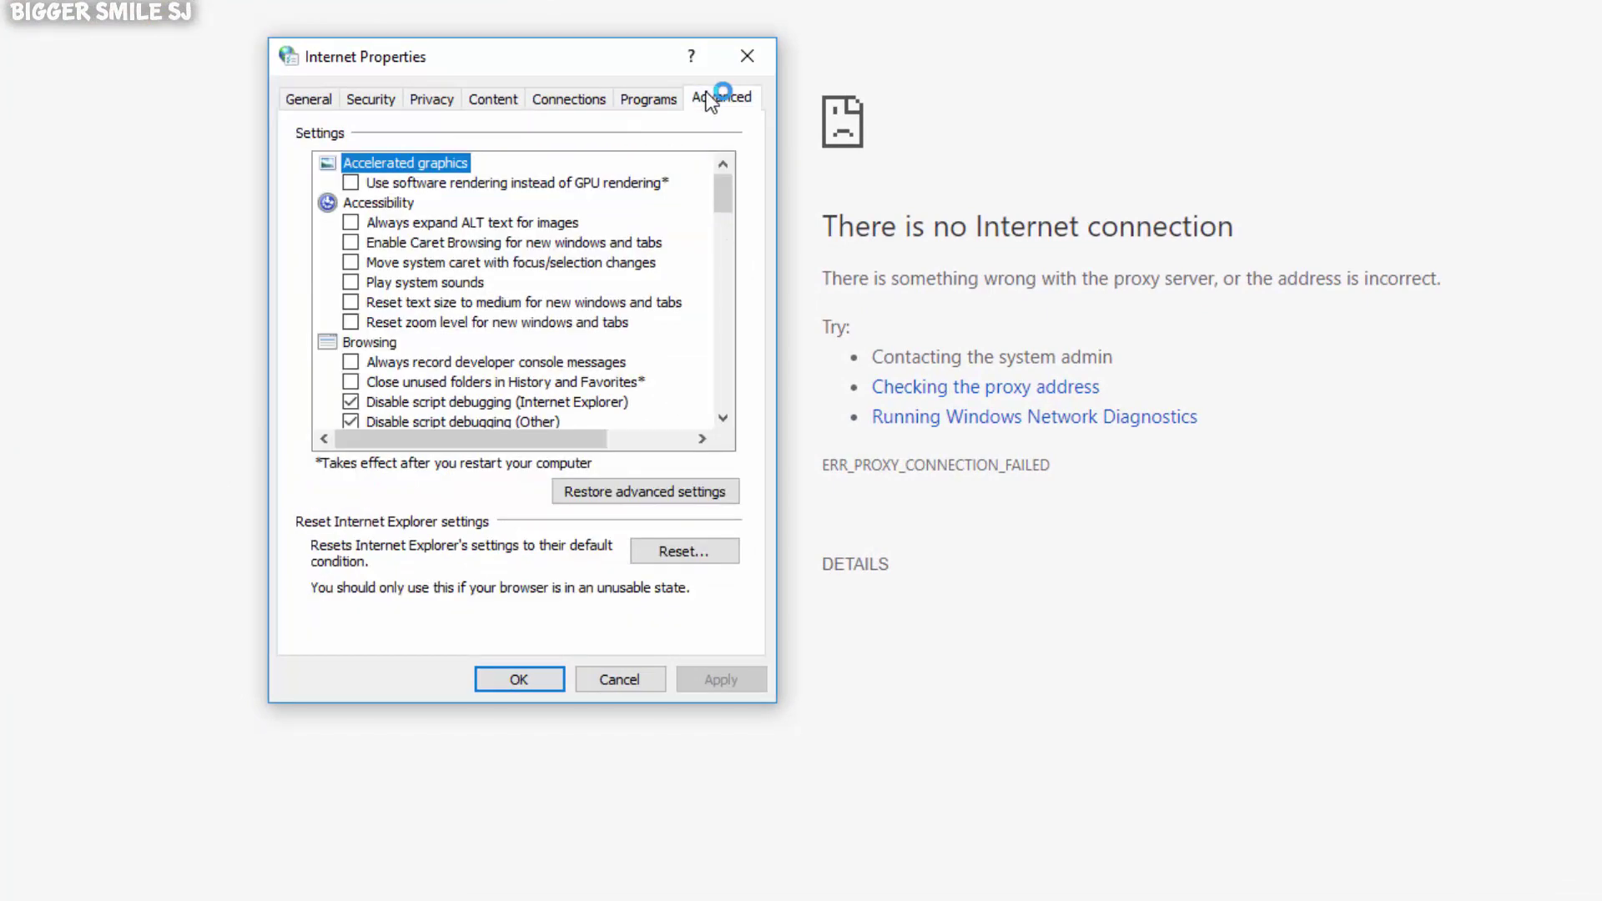
{"action": "left_click", "coordinate": [684, 491]}
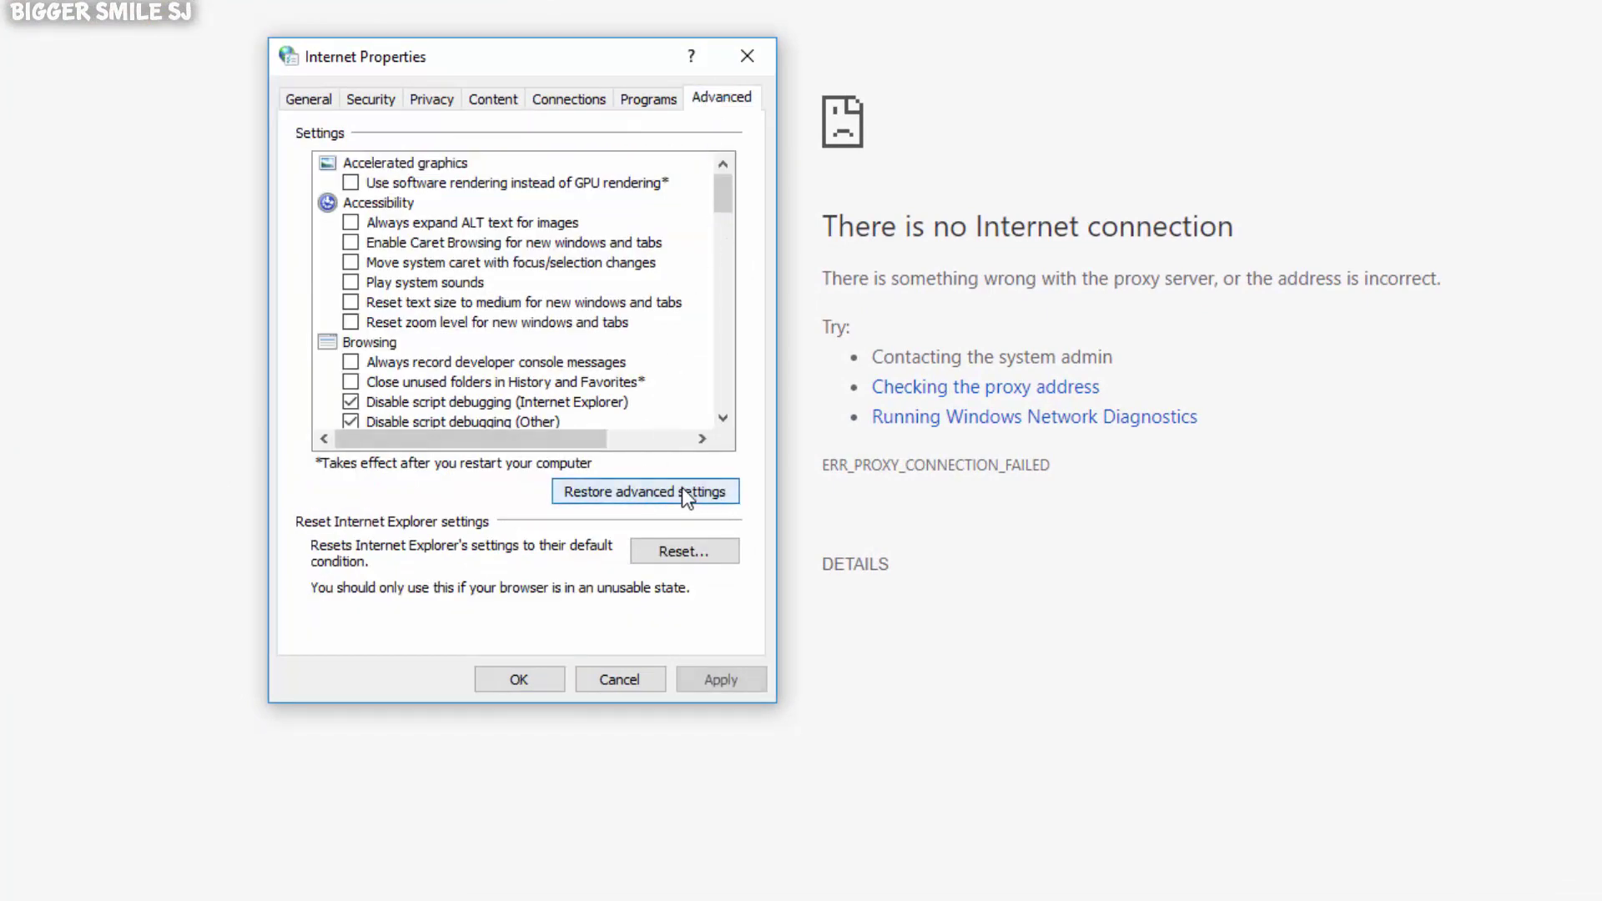
{"action": "left_click", "coordinate": [686, 552]}
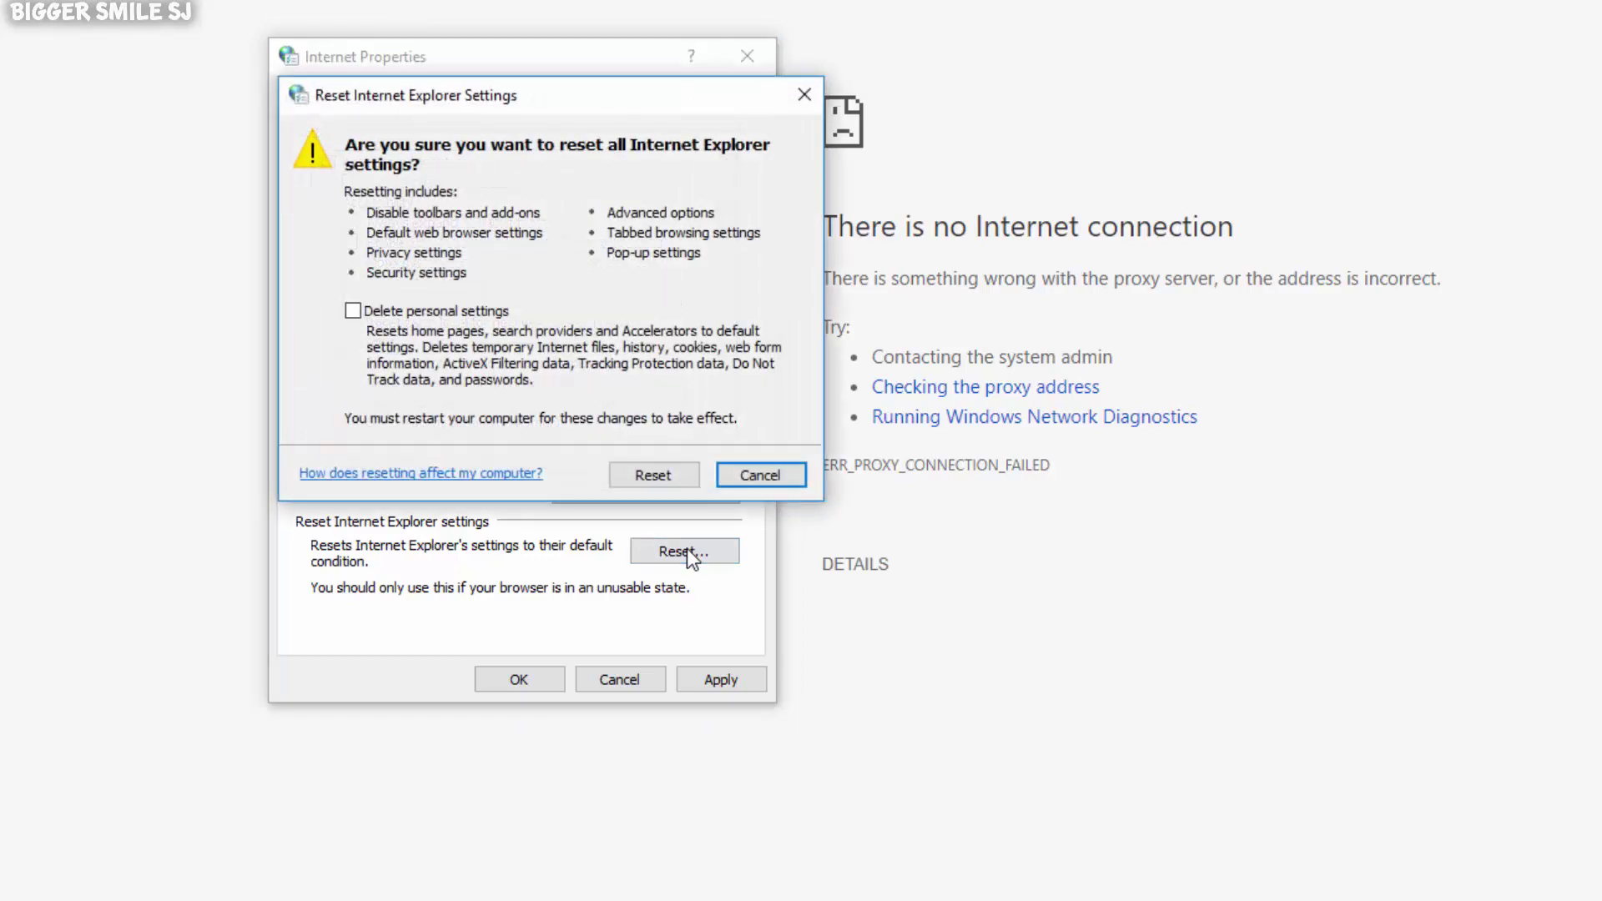
{"action": "left_click", "coordinate": [666, 473]}
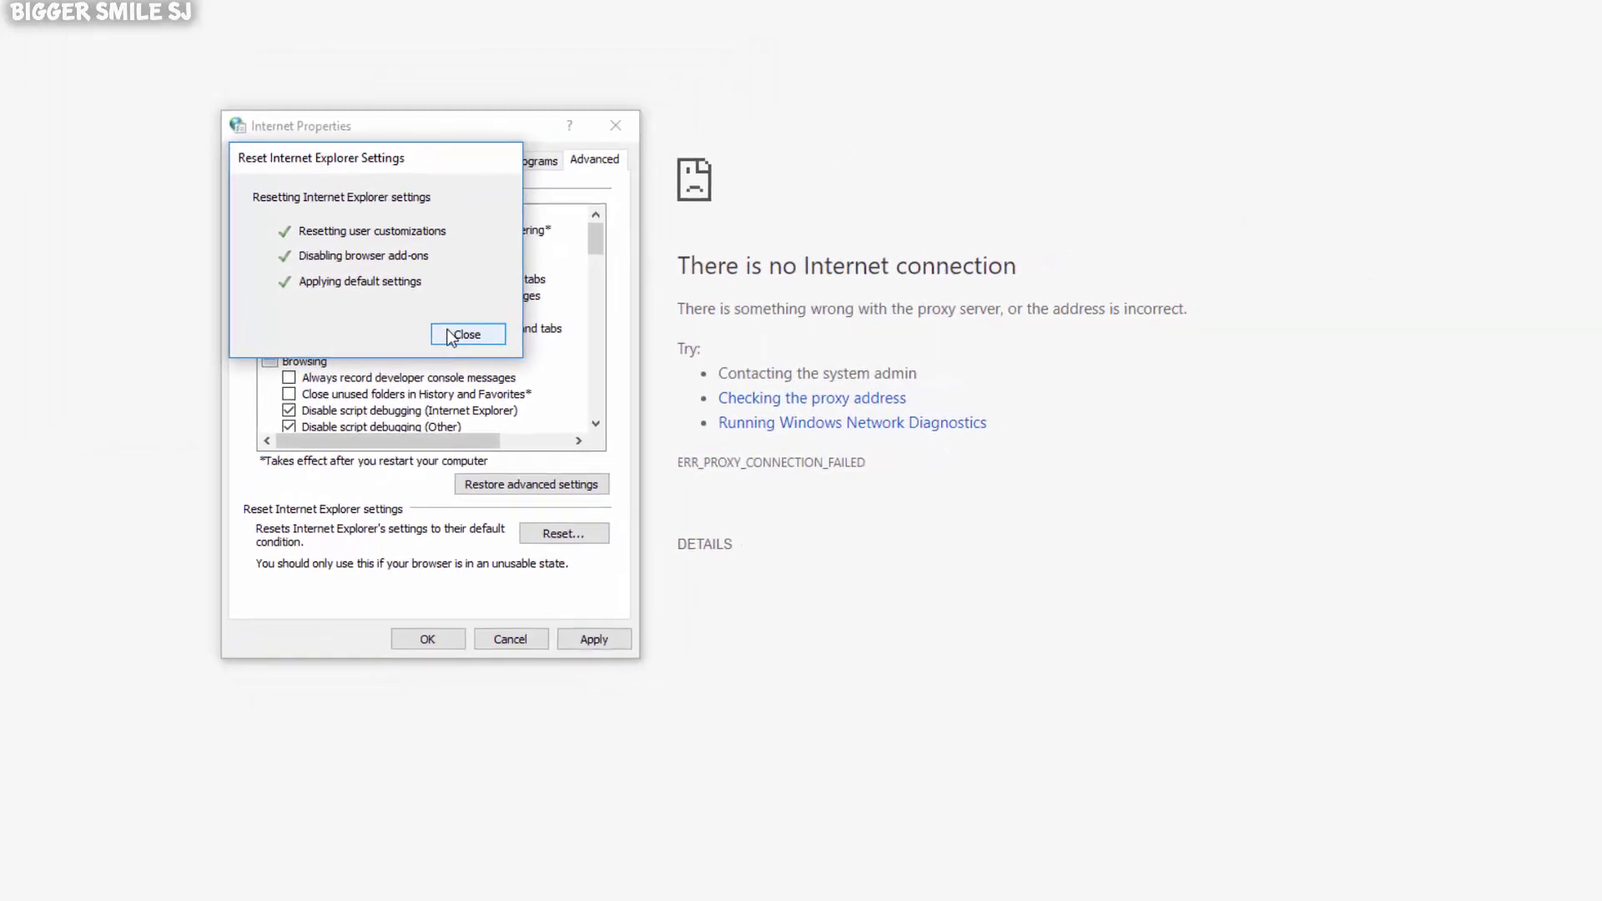
{"action": "left_click", "coordinate": [450, 334]}
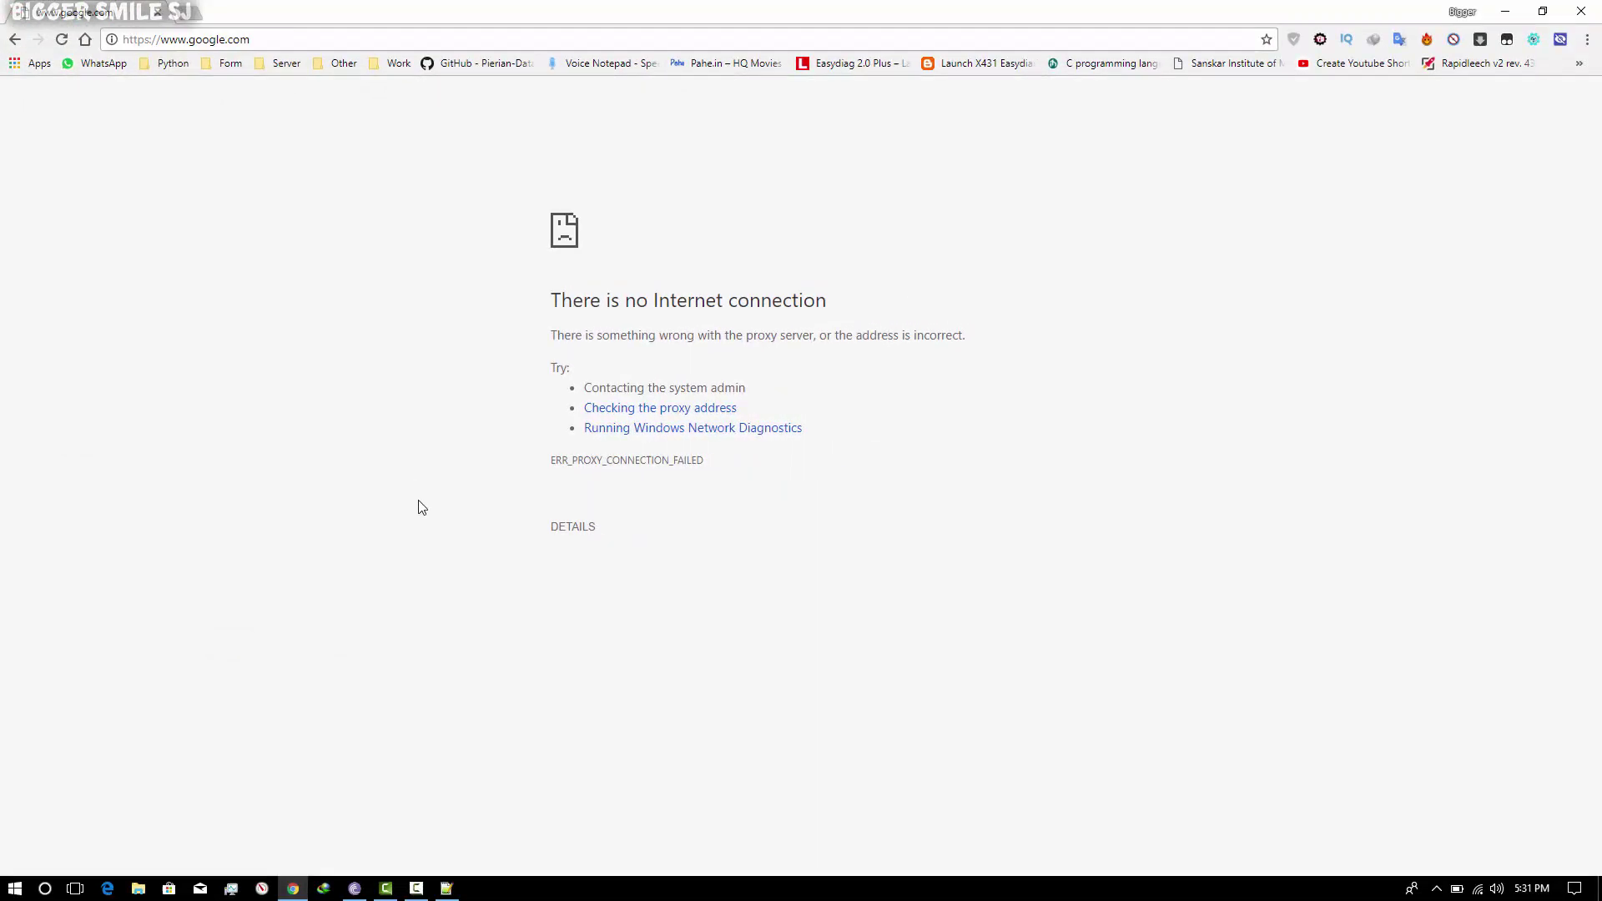
- Reload so google.com loads, then replace the address with 'face' to open facebook.com
{"action": "left_click", "coordinate": [62, 39]}
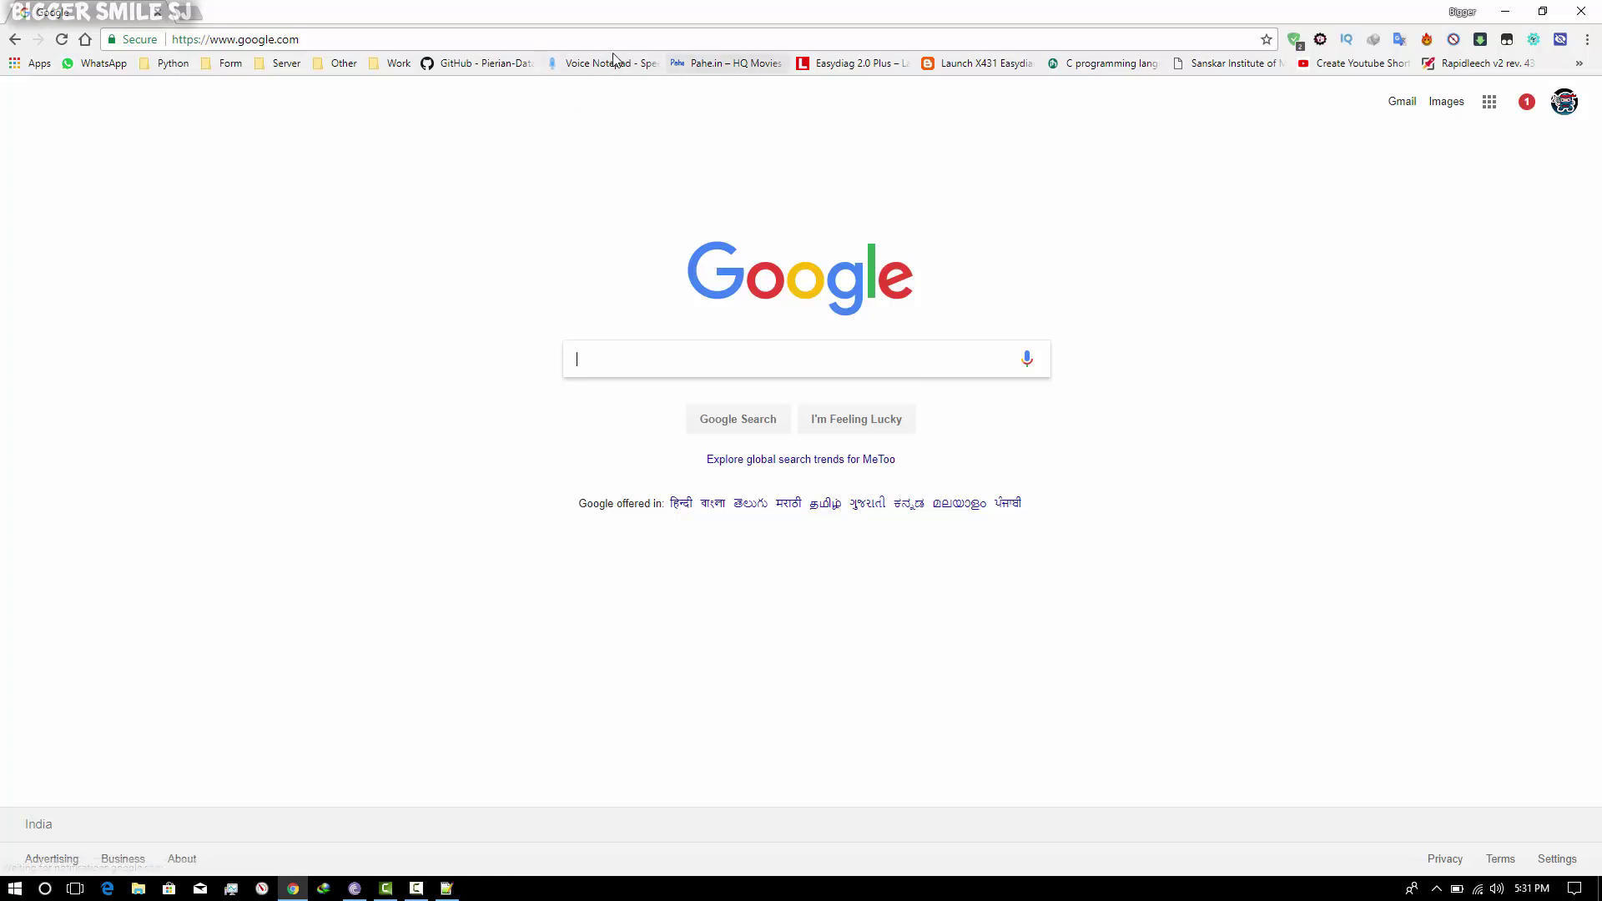
{"action": "left_click", "coordinate": [513, 37]}
{"action": "key", "text": "ctrl+a"}
{"action": "key", "text": "BackSpace"}
{"action": "type", "text": "face"}
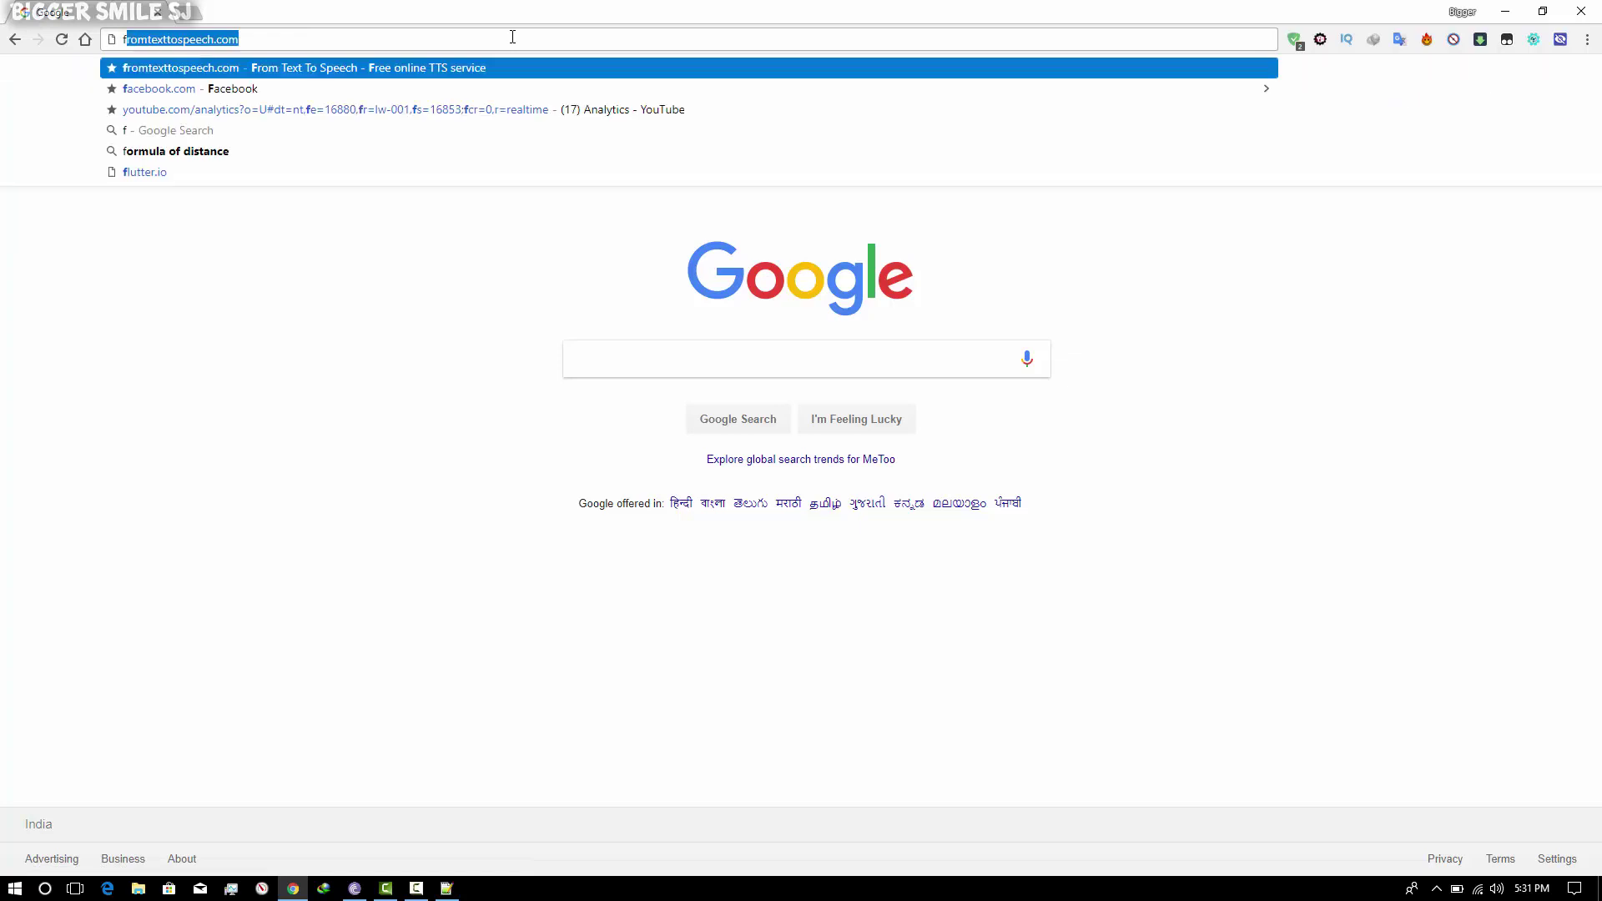
{"action": "key", "text": "Return"}
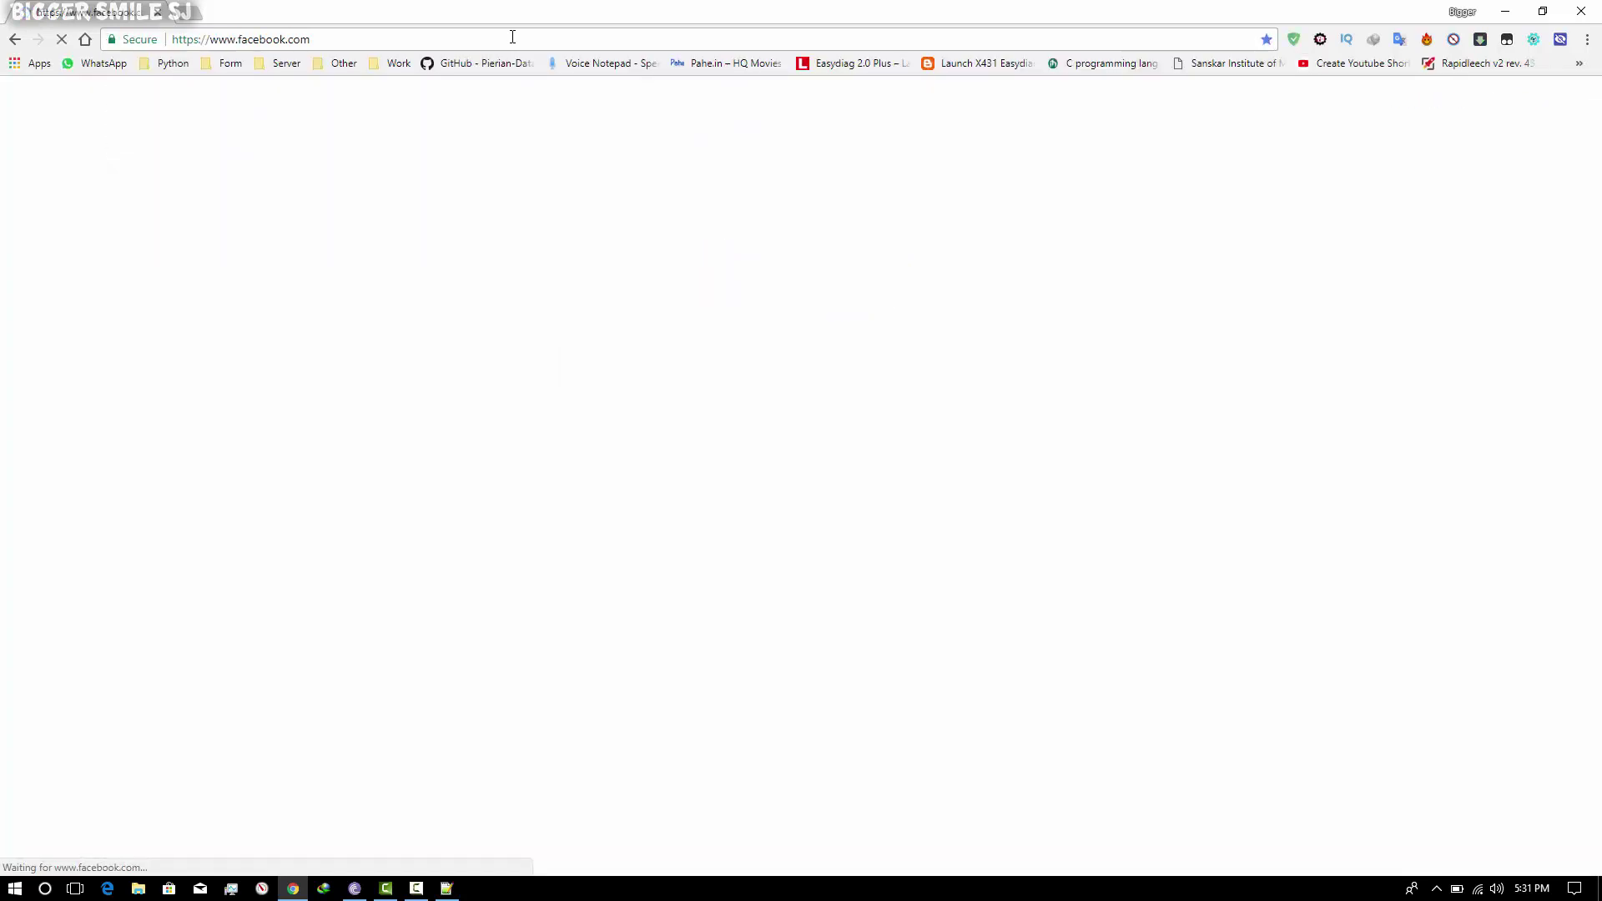